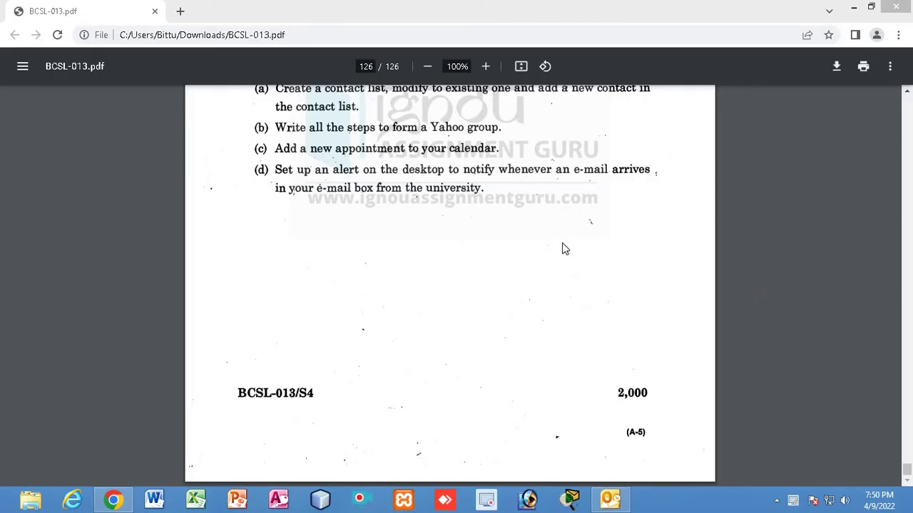
# Step: Go back through the PDF to question 1 on page 124 and look over the exam paper
pyautogui.click(460, 297)
pyautogui.scroll(4, 499, 334)
pyautogui.scroll(10, 460, 324)
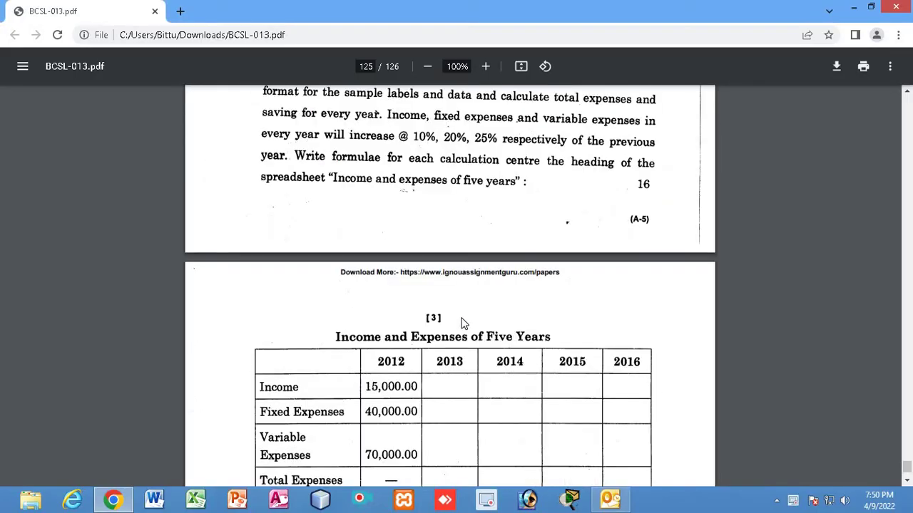
pyautogui.scroll(6, 462, 325)
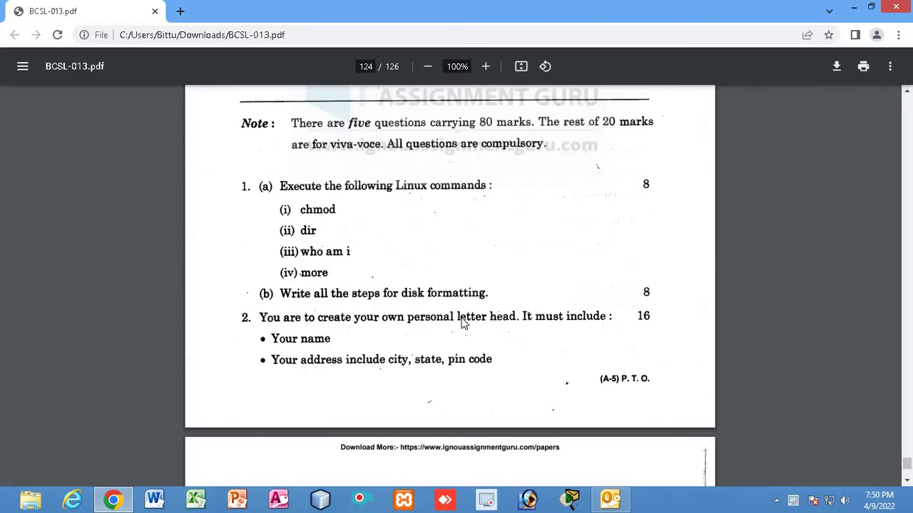
pyautogui.scroll(3, 460, 324)
pyautogui.scroll(-3, 499, 271)
# Step: Highlight the Linux commands chmod, dir, who am i and more in question 1(a) while reading them
pyautogui.moveTo(300, 209); pyautogui.dragTo(348, 212)
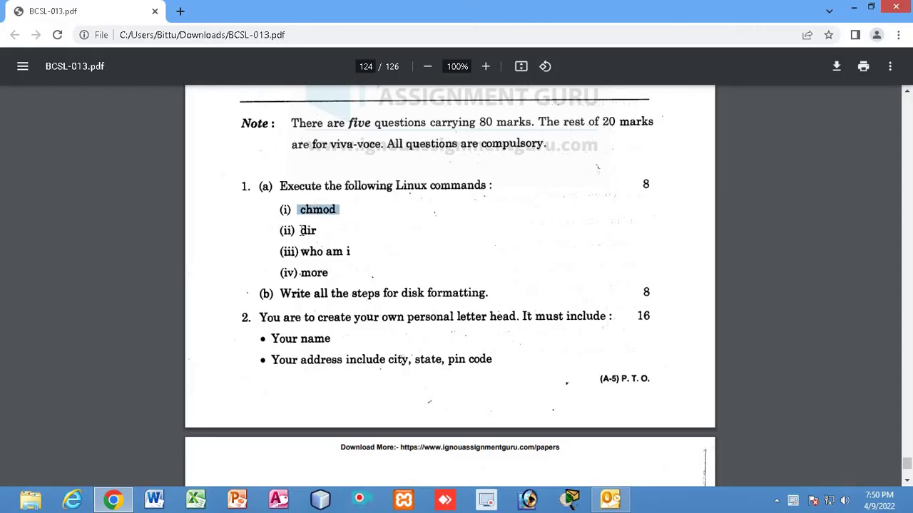
pyautogui.moveTo(301, 231); pyautogui.dragTo(352, 253)
pyautogui.moveTo(301, 272); pyautogui.dragTo(328, 274)
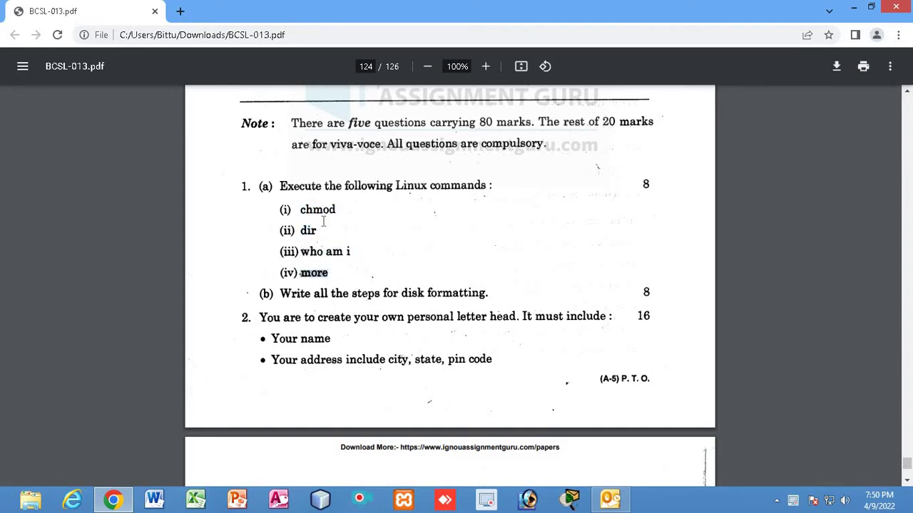
pyautogui.moveTo(301, 210); pyautogui.dragTo(346, 208)
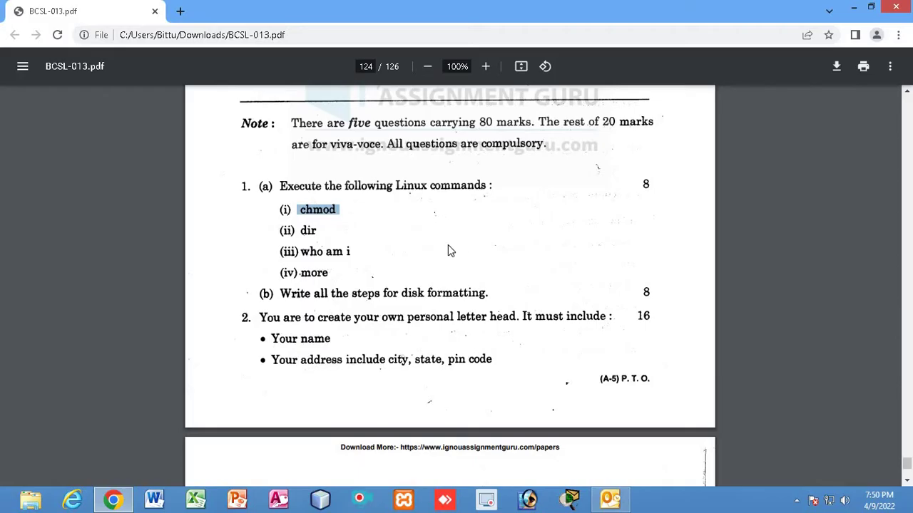
pyautogui.doubleClick(300, 214)
pyautogui.moveTo(302, 230); pyautogui.dragTo(357, 250)
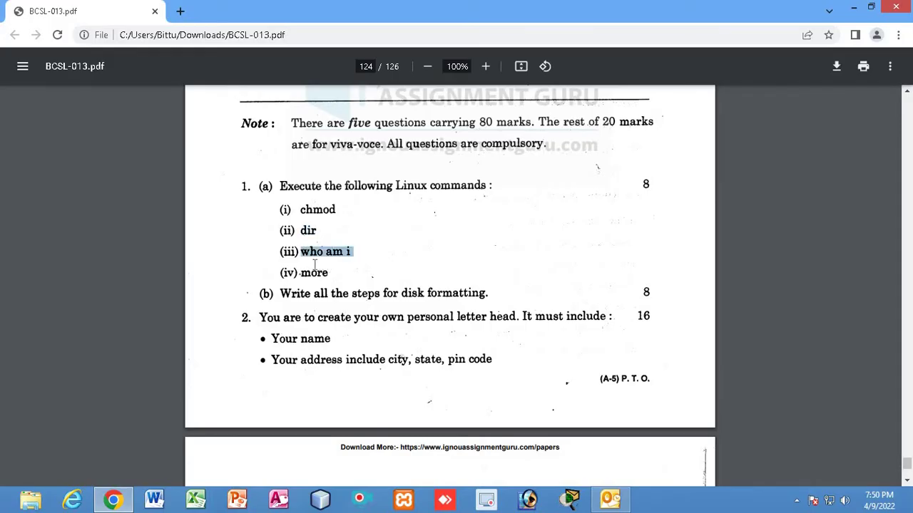
pyautogui.moveTo(301, 273); pyautogui.dragTo(327, 273)
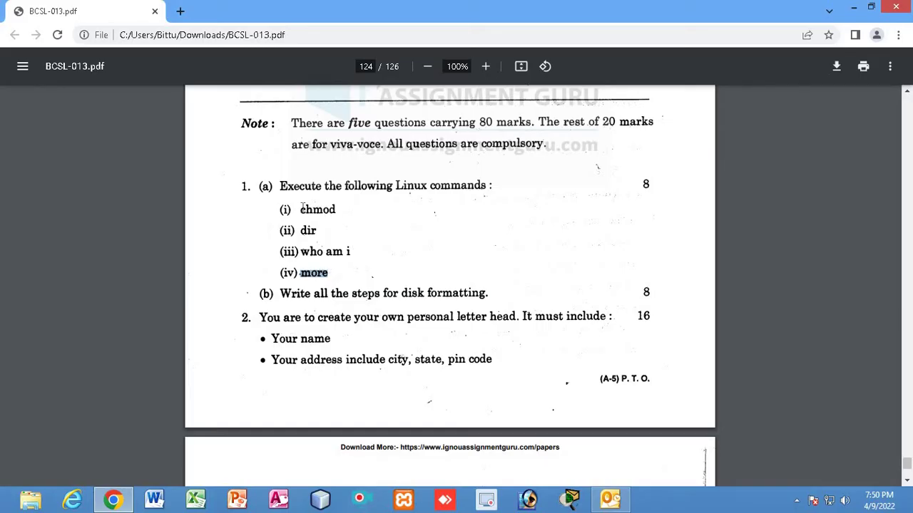
pyautogui.moveTo(297, 209); pyautogui.dragTo(342, 207)
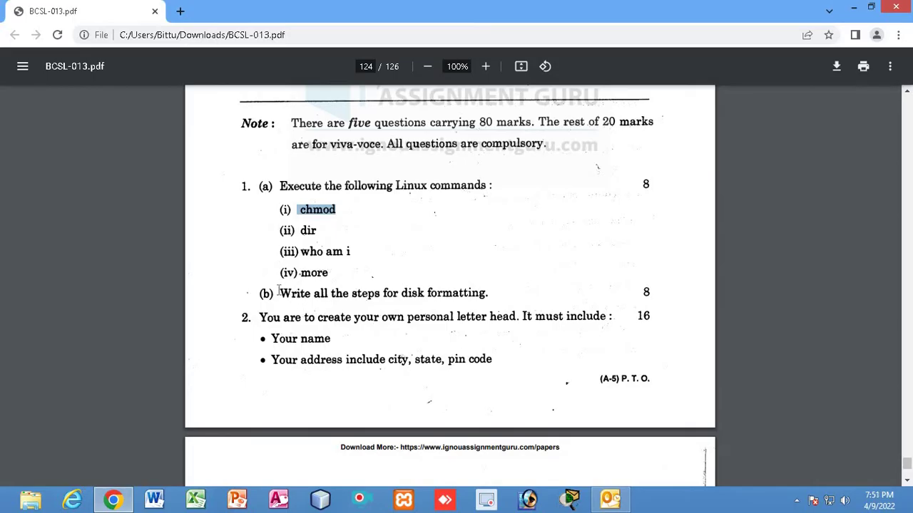
# Step: Highlight question 1(b) about writing all the steps for disk formatting
pyautogui.moveTo(276, 293); pyautogui.dragTo(489, 294)
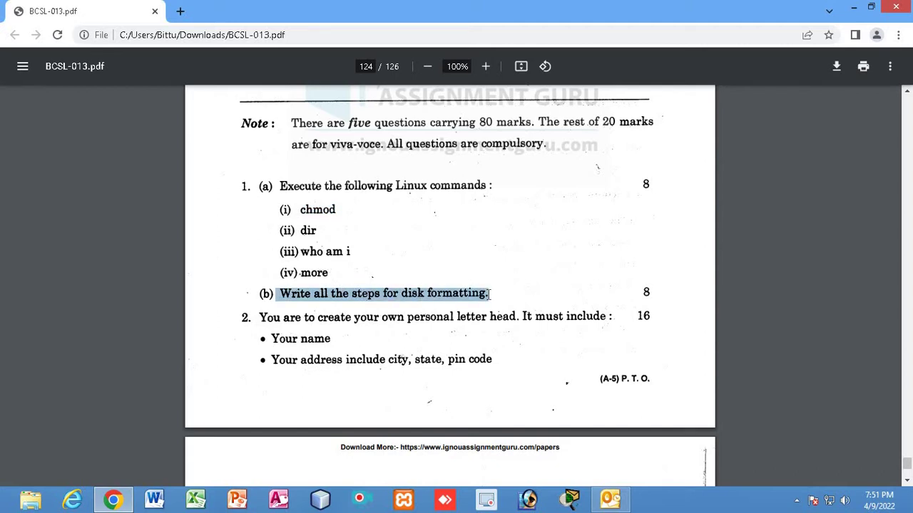
pyautogui.click(314, 300)
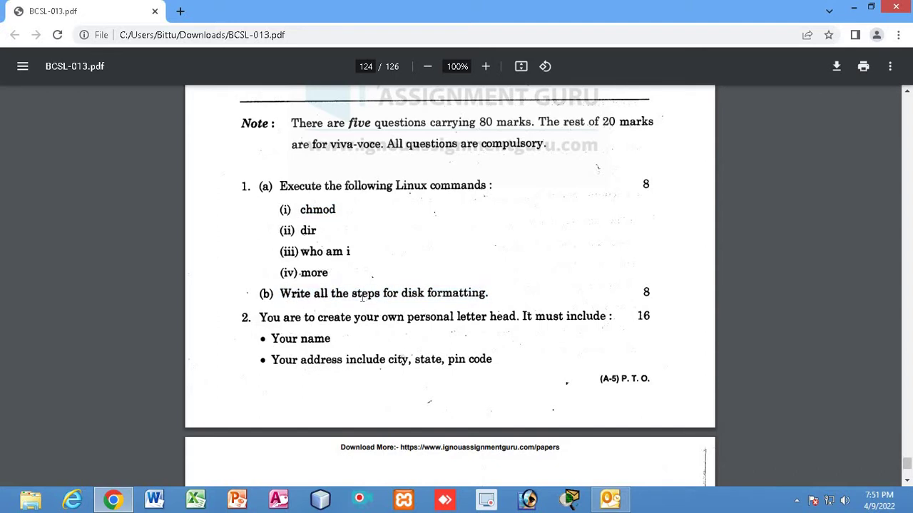
pyautogui.moveTo(278, 293); pyautogui.dragTo(492, 294)
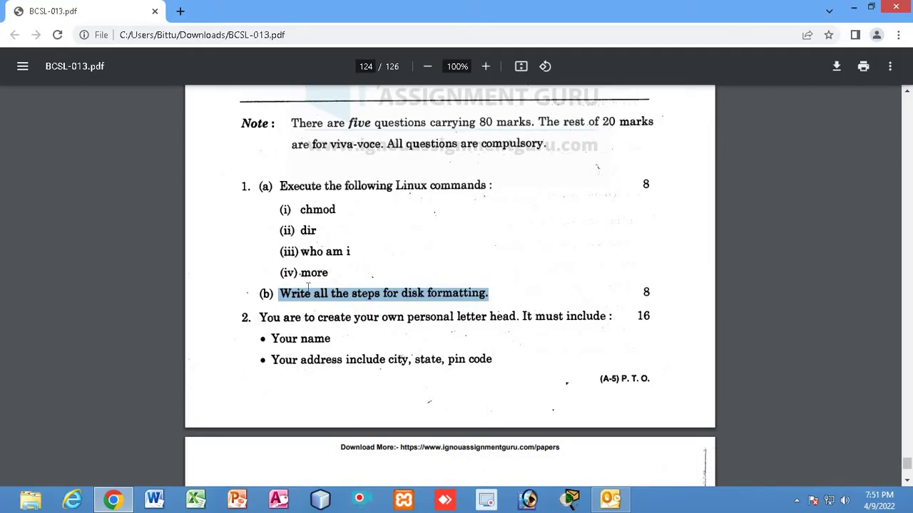
# Step: Open Computer Management for this computer from File Explorer and show Disk Management
pyautogui.click(31, 506)
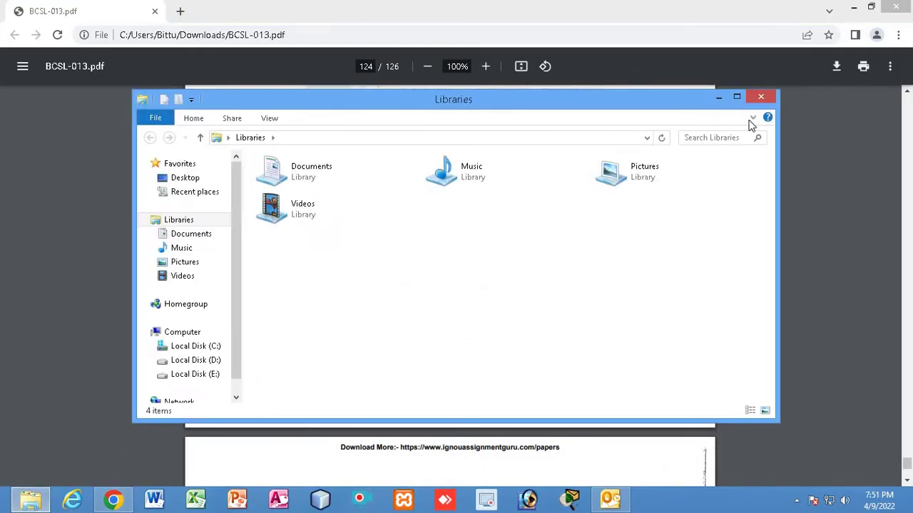
pyautogui.click(738, 95)
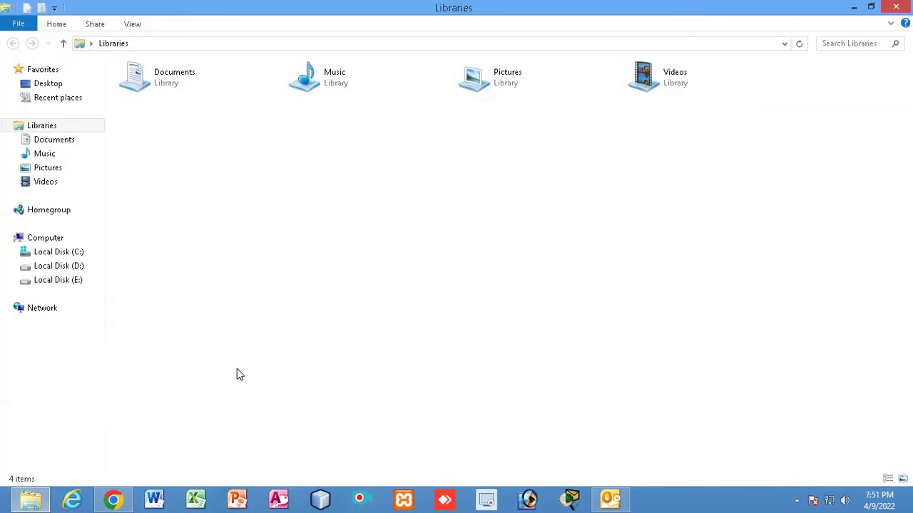
pyautogui.click(37, 239)
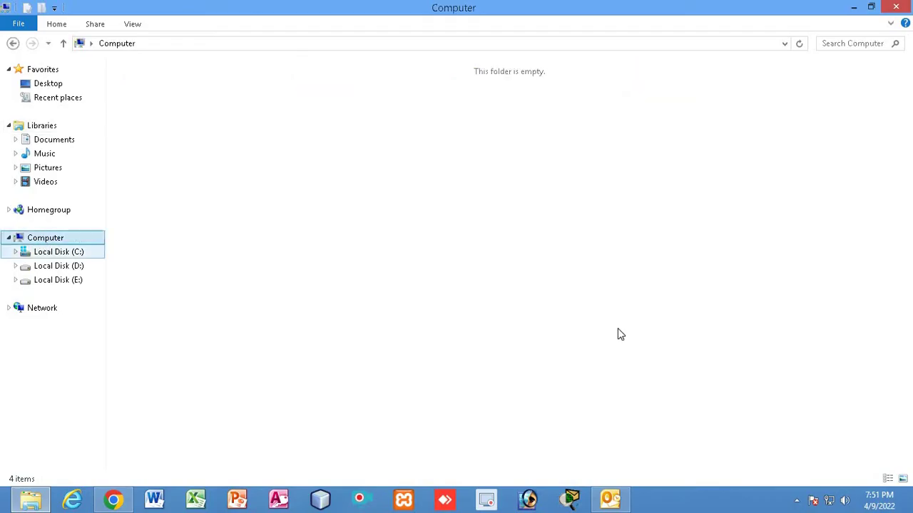
pyautogui.rightClick(57, 246)
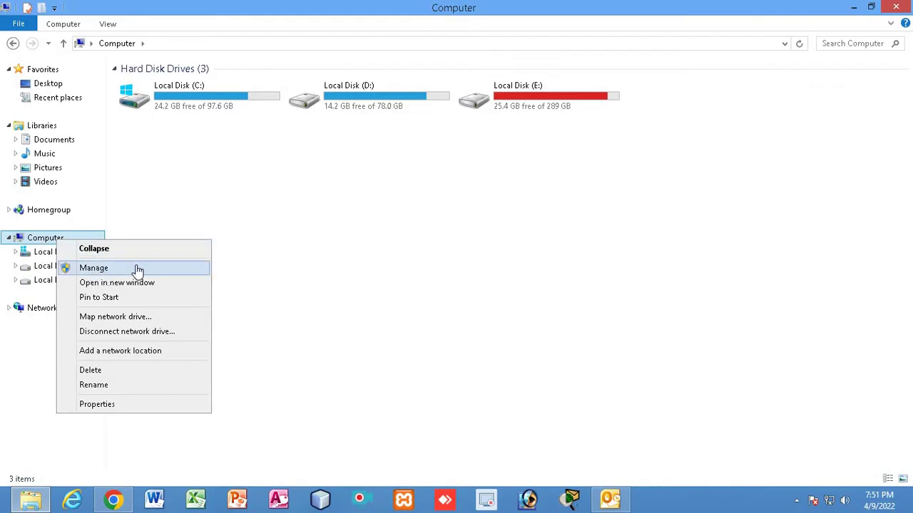
pyautogui.click(102, 271)
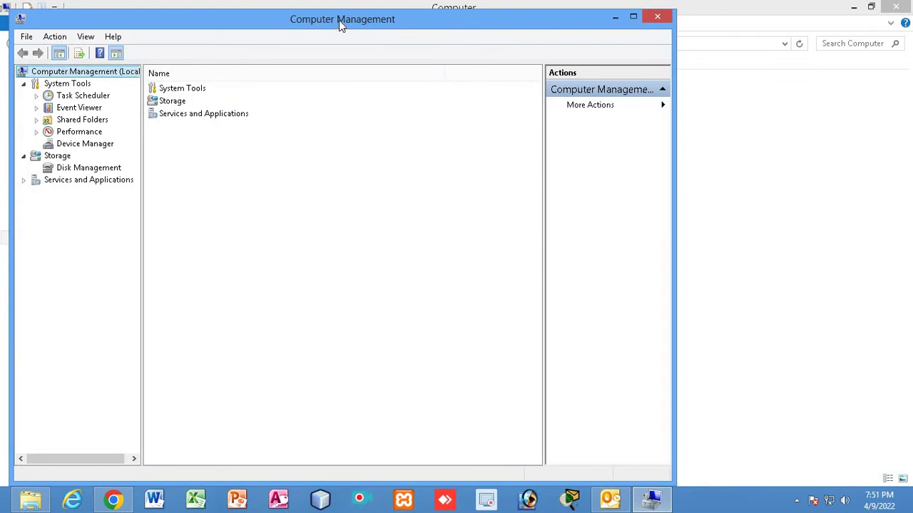
pyautogui.moveTo(339, 20); pyautogui.dragTo(447, 16)
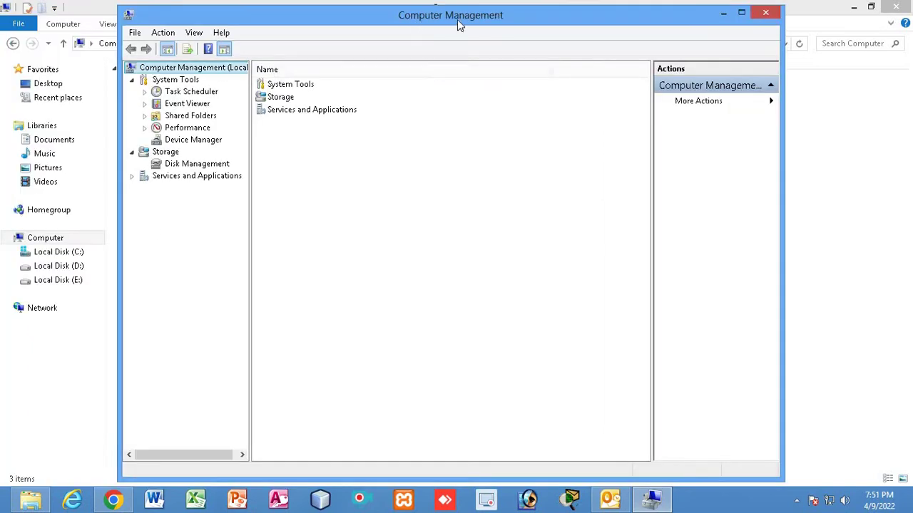
pyautogui.click(181, 166)
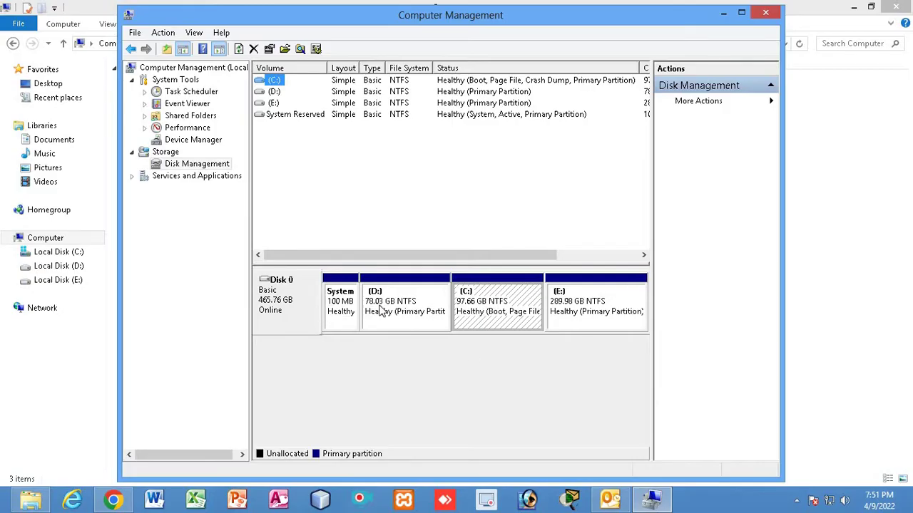
# Step: Switch back to the PDF in Chrome and reread question 1(b), highlighting its disk formatting text again
pyautogui.click(114, 500)
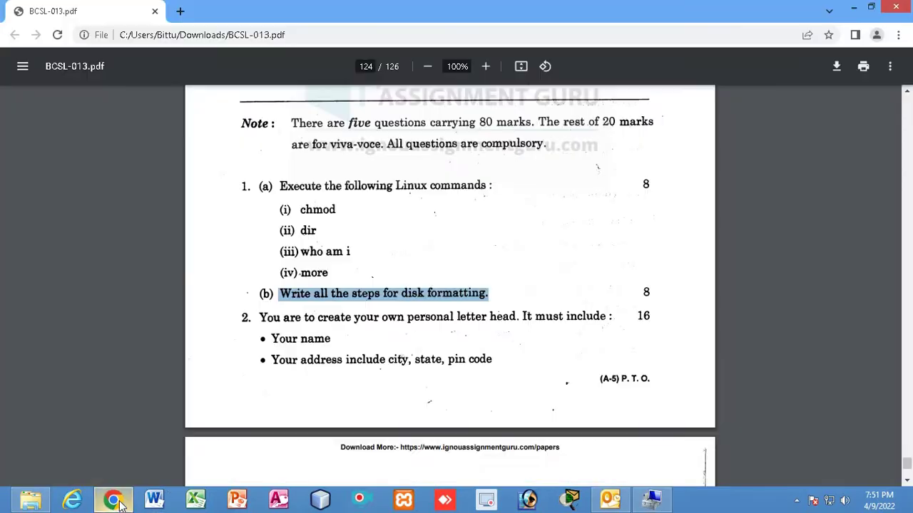
pyautogui.click(311, 303)
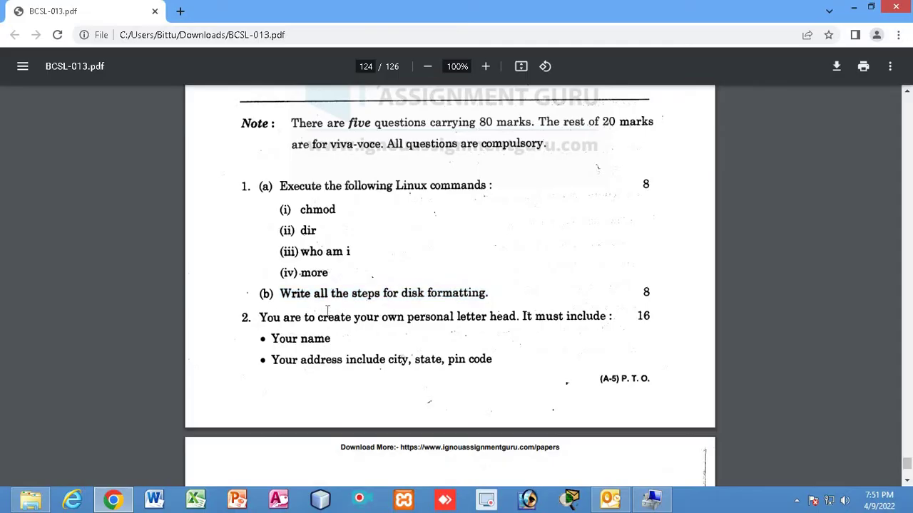
pyautogui.moveTo(280, 297); pyautogui.dragTo(484, 292)
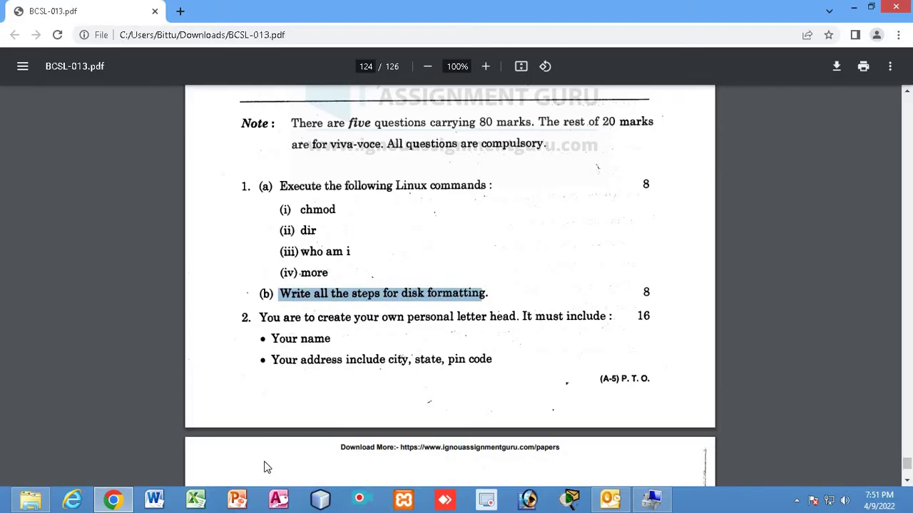
# Step: Return to Computer Management and open the format settings for the E: volume
pyautogui.click(651, 499)
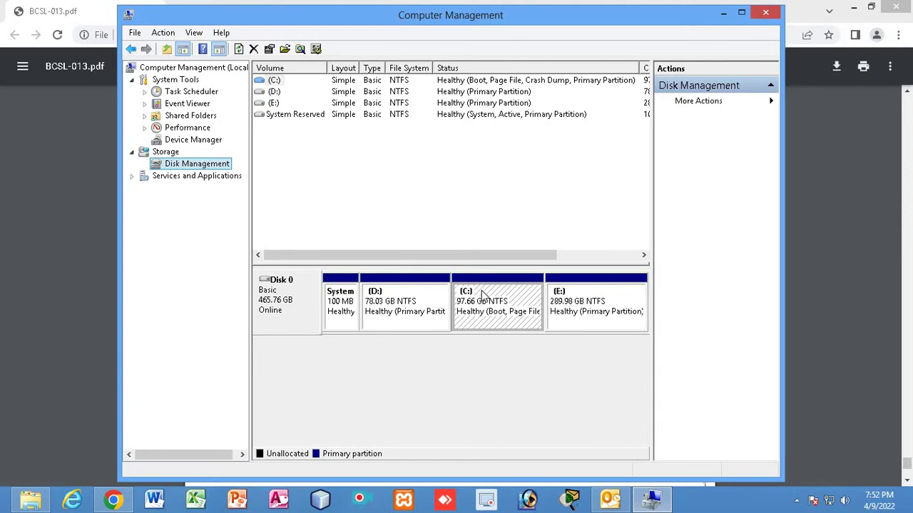
pyautogui.click(579, 305)
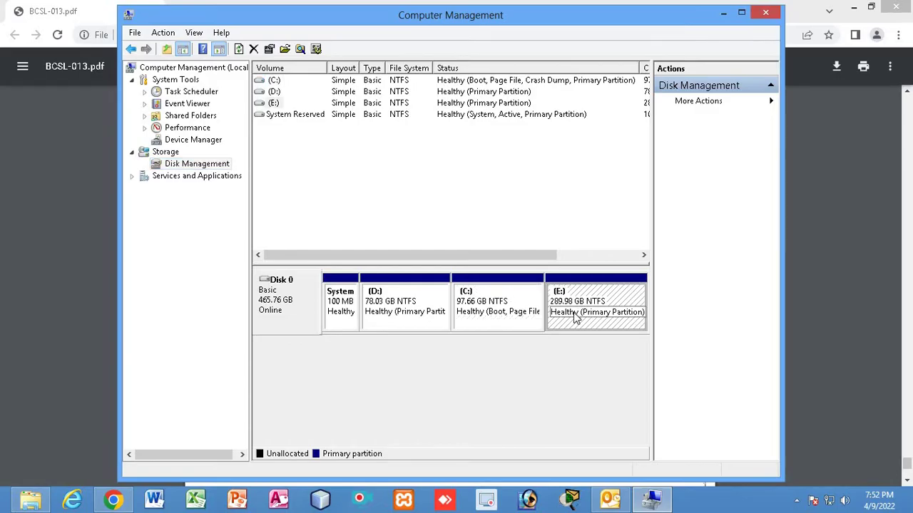
pyautogui.rightClick(578, 303)
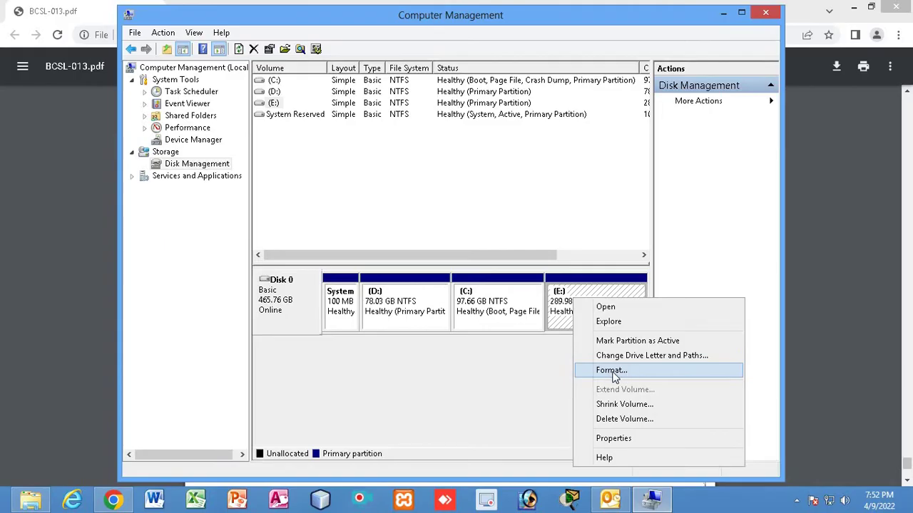
pyautogui.click(611, 371)
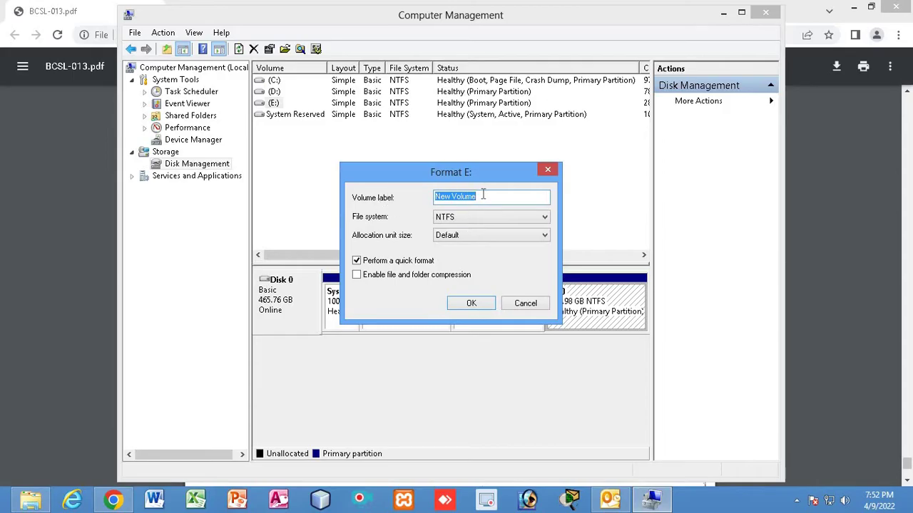
# Step: Examine the file system and allocation unit size choices for formatting E:, keeping NTFS and Default
pyautogui.click(506, 221)
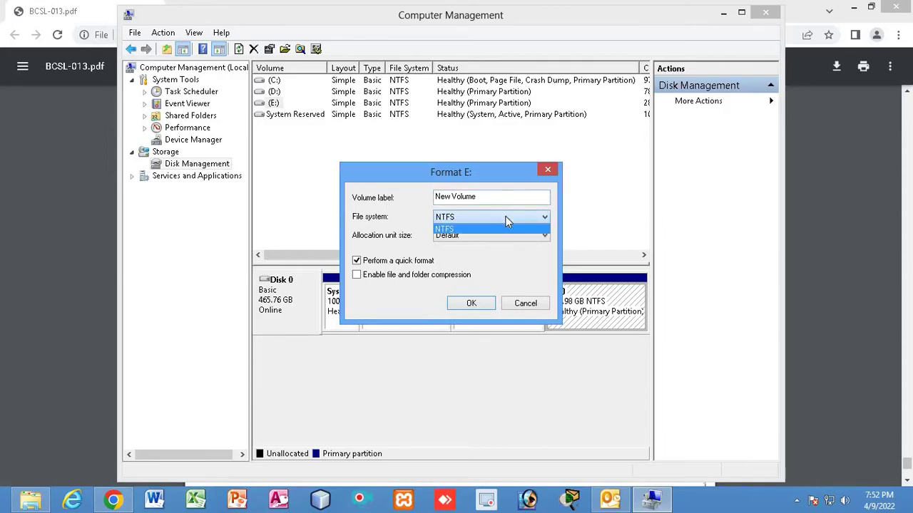
pyautogui.click(506, 222)
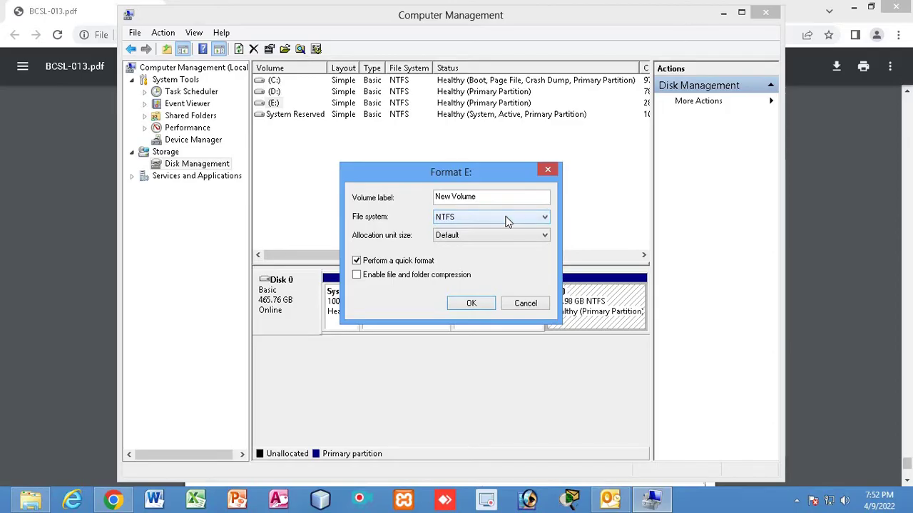
pyautogui.click(489, 236)
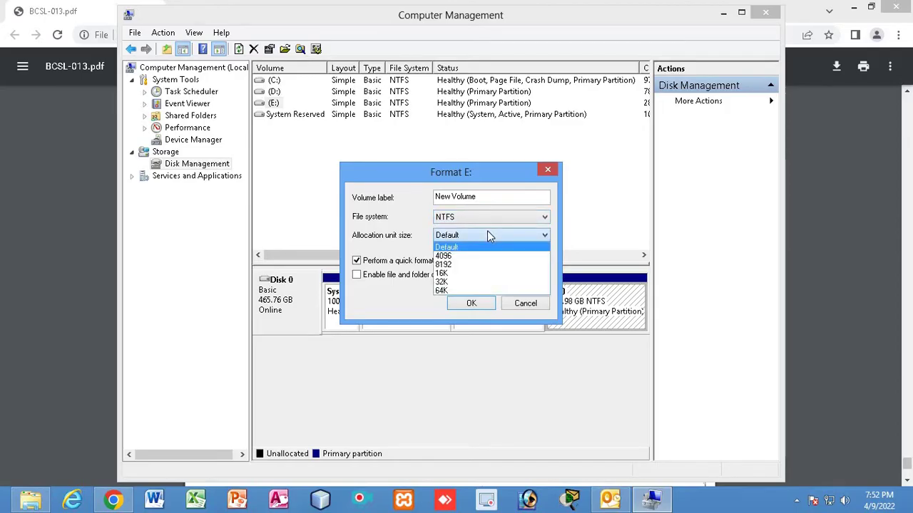
pyautogui.click(488, 233)
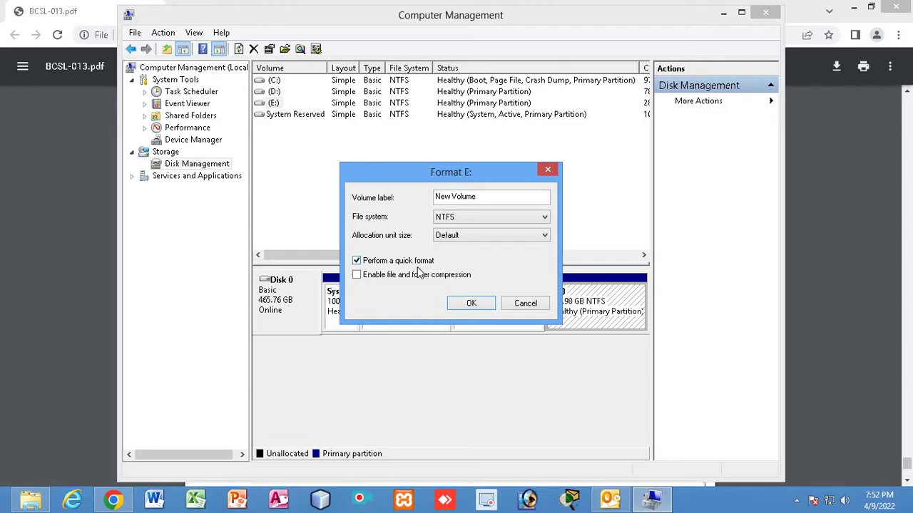
# Step: Toggle the quick format option for E: and dismiss the format settings without formatting the volume
pyautogui.click(356, 261)
pyautogui.click(356, 261)
pyautogui.click(440, 262)
pyautogui.click(358, 263)
pyautogui.click(549, 170)
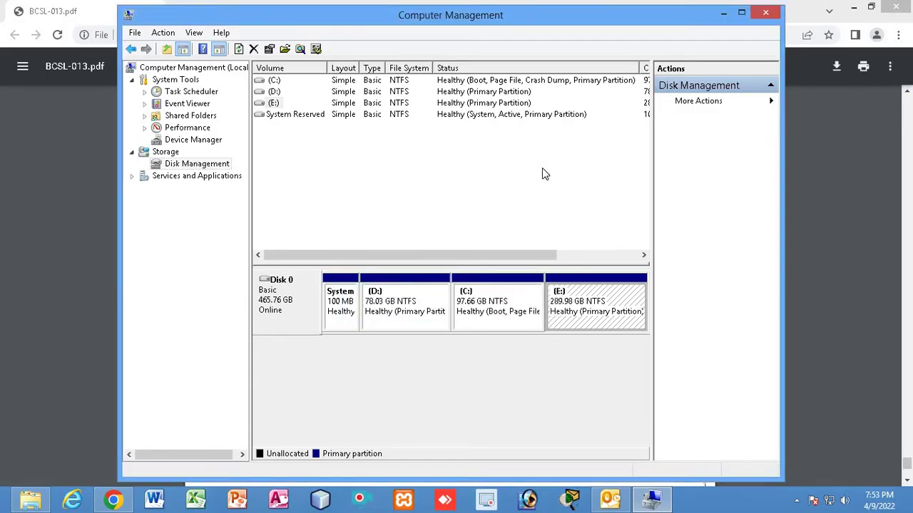
# Step: Close Computer Management and highlight the question 1(a) Linux commands in this paper and in the December 2018 paper on page 121
pyautogui.click(765, 16)
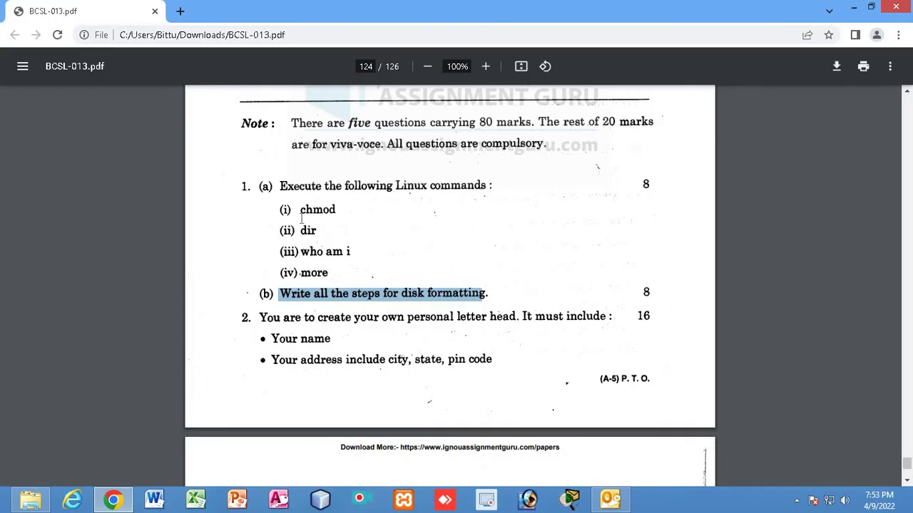
pyautogui.moveTo(316, 221); pyautogui.dragTo(368, 273)
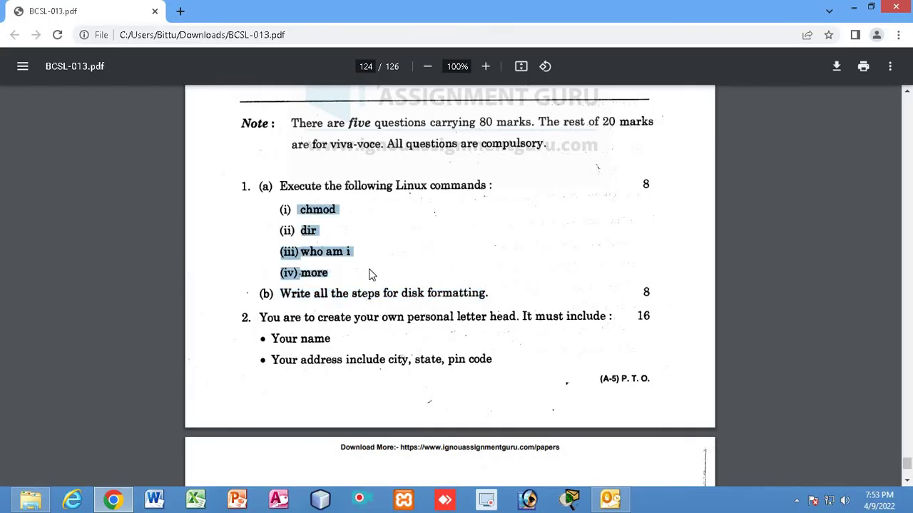
pyautogui.scroll(5, 390, 268)
pyautogui.scroll(17, 391, 268)
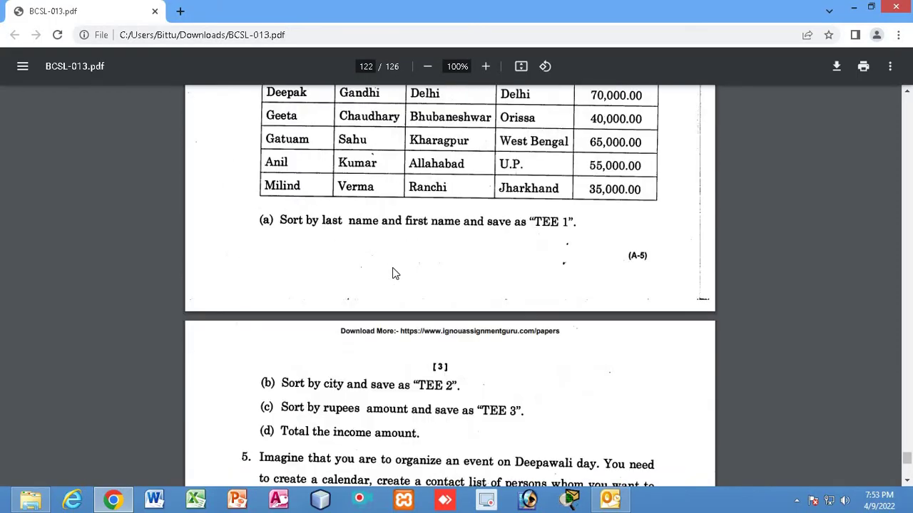
pyautogui.scroll(12, 392, 268)
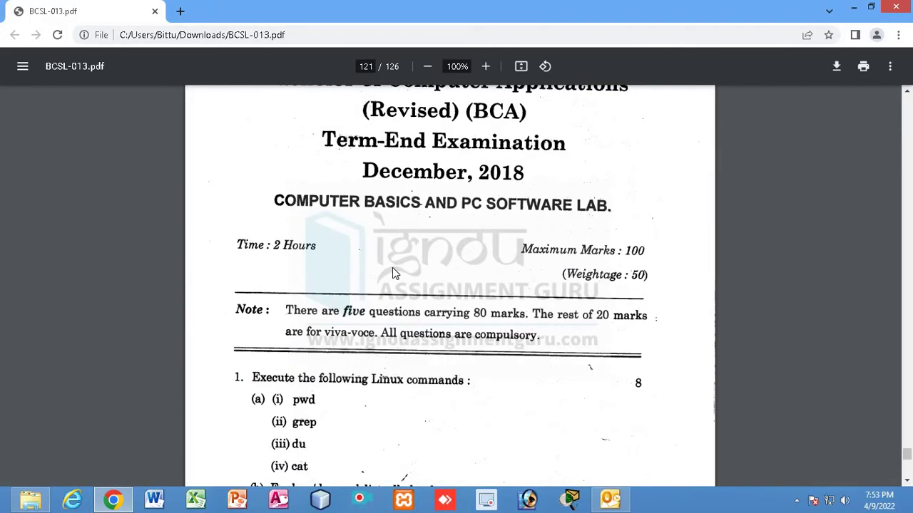
pyautogui.moveTo(305, 348); pyautogui.dragTo(318, 402)
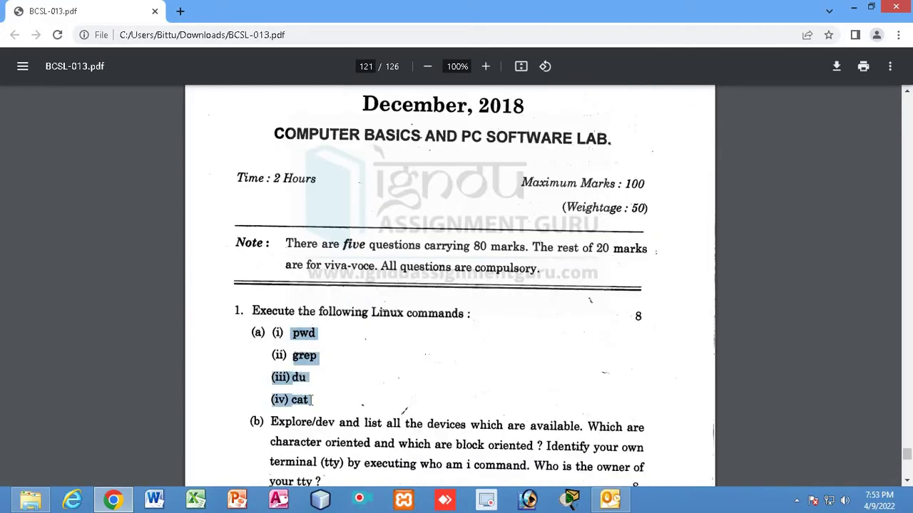
# Step: Minimize the exam paper PDF window and close the Outlook calendar to reach the desktop
pyautogui.click(853, 10)
pyautogui.click(896, 7)
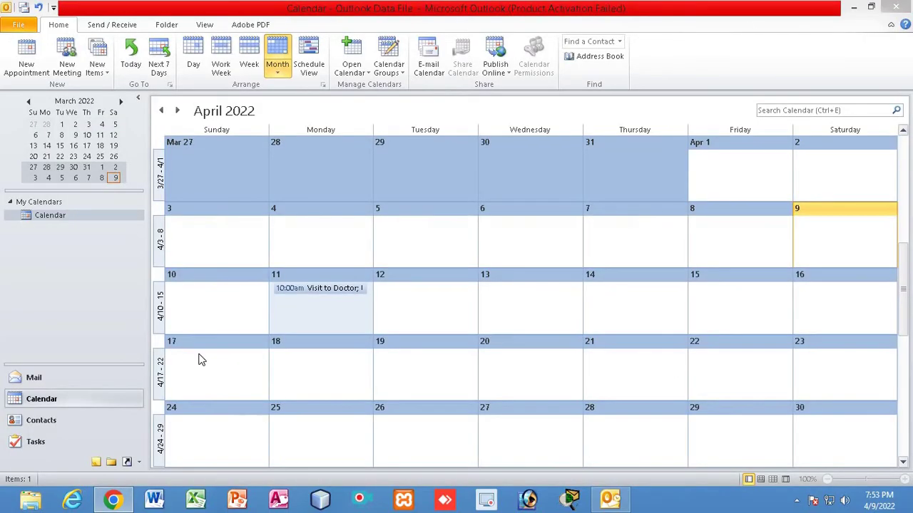
pyautogui.click(901, 8)
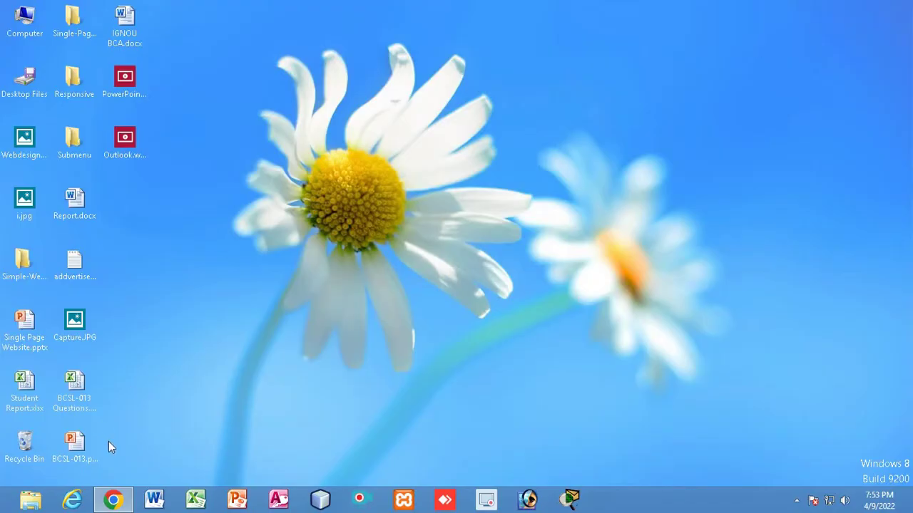
# Step: Open the BCSL-013 Questions.xlsx workbook from the desktop, dismiss the Office activation wizard and maximize the workbook window
pyautogui.click(75, 445)
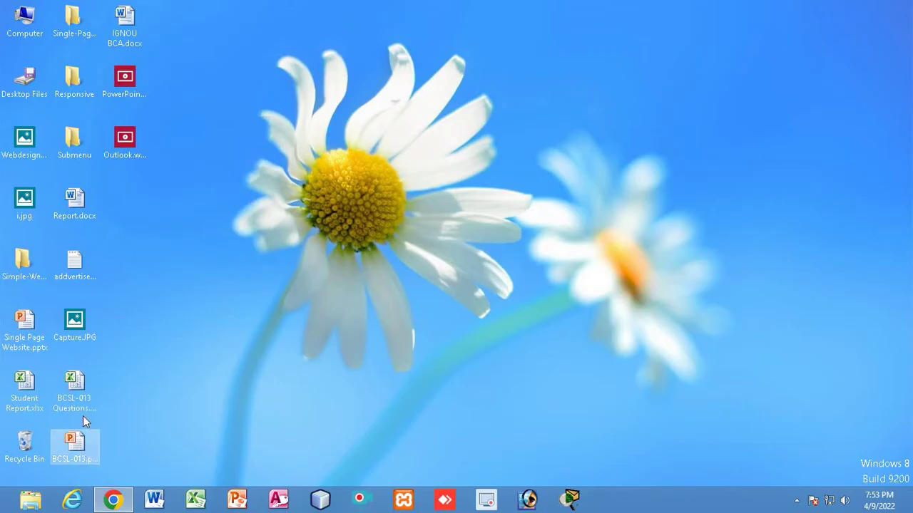
pyautogui.doubleClick(82, 417)
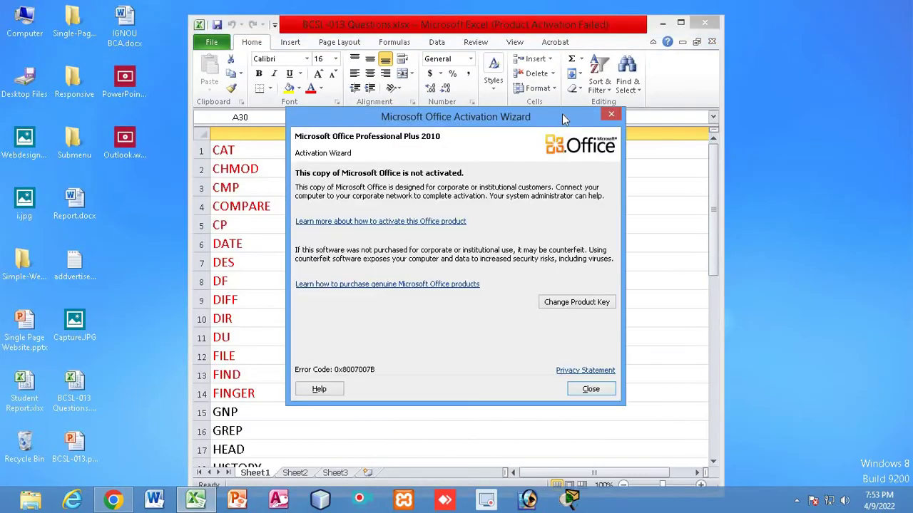
pyautogui.click(612, 114)
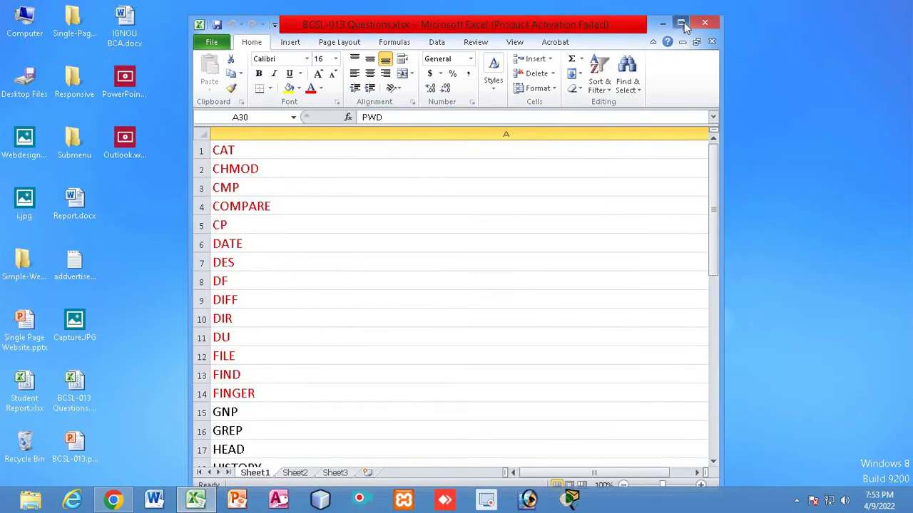
pyautogui.click(681, 24)
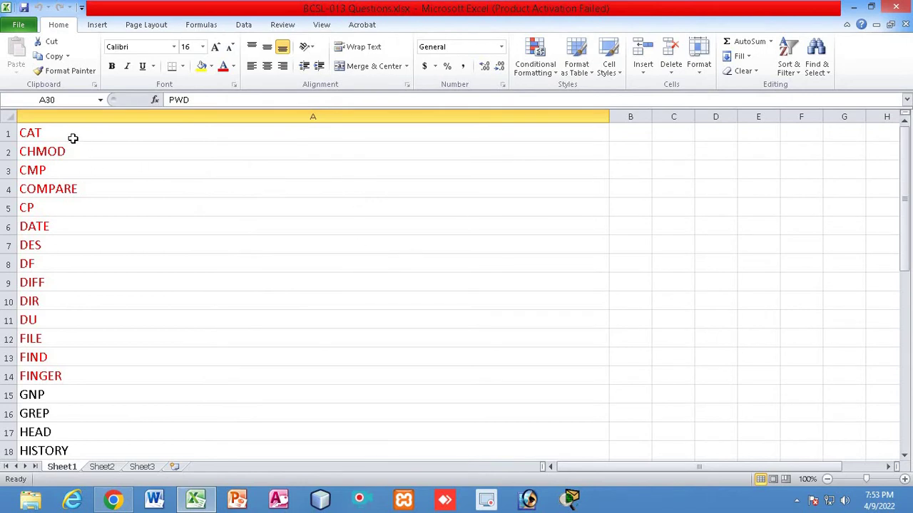
# Step: Go through the Linux command list in column A of Sheet1 cell by cell, from CAT in A1 down to YES in A40
pyautogui.click(259, 129)
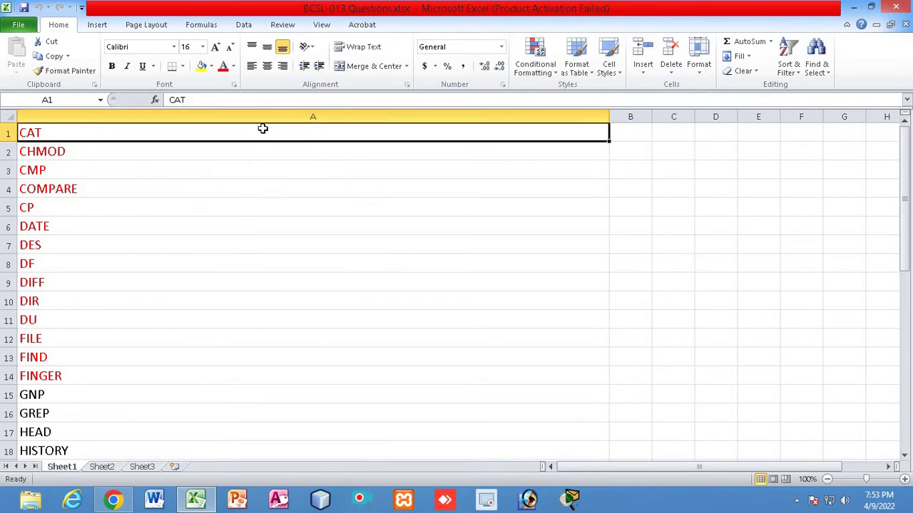
pyautogui.press('Down')
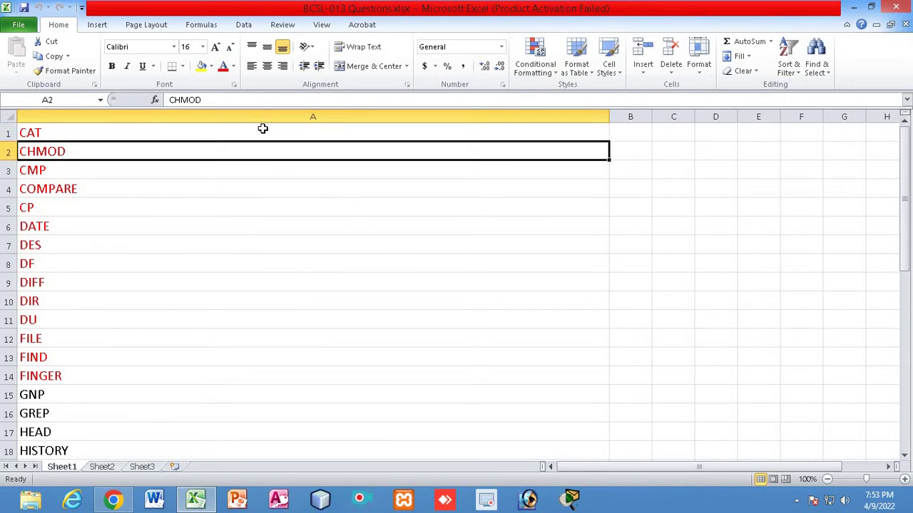
pyautogui.press('Down')
pyautogui.press('Down')
pyautogui.press('Down')
pyautogui.press('Down')
pyautogui.press('Down')
pyautogui.press('Down')
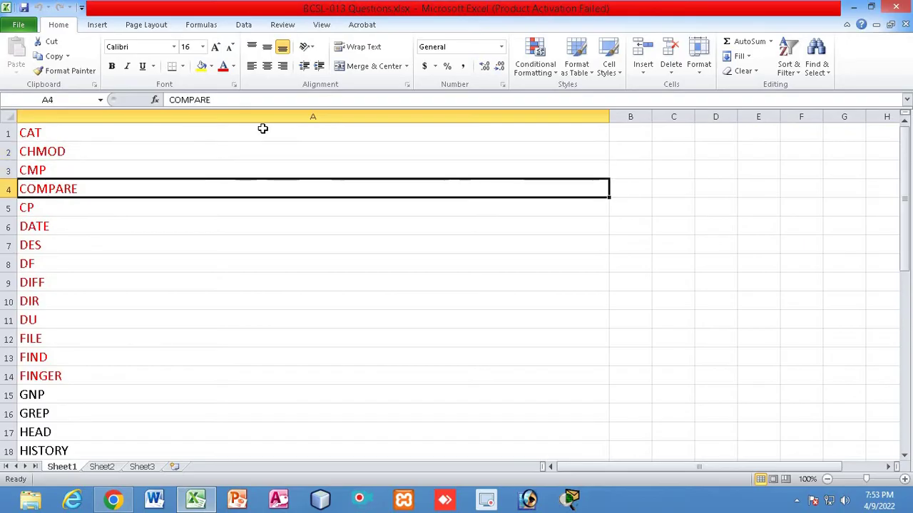
pyautogui.press('Down')
pyautogui.press('Down')
pyautogui.press('Down')
pyautogui.press('Down')
pyautogui.press('Down')
pyautogui.press('Down')
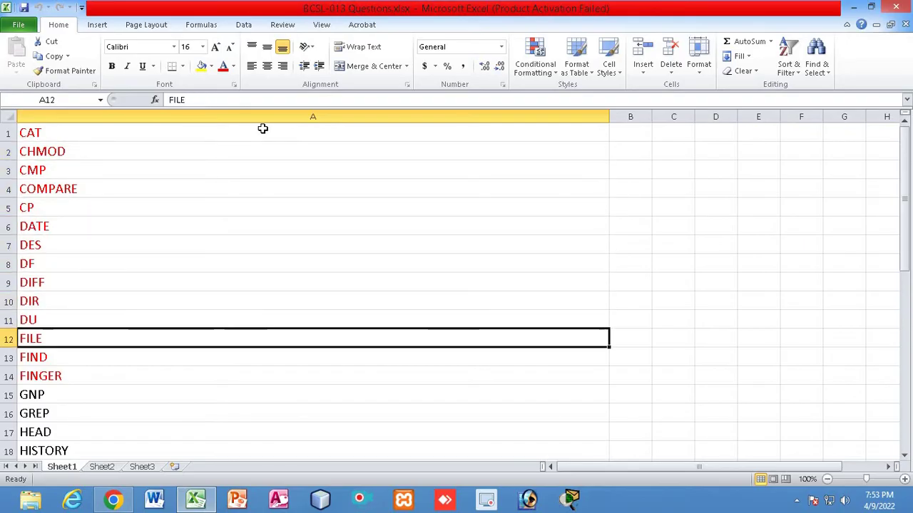
pyautogui.press('Down')
pyautogui.press('Down')
pyautogui.press('Down')
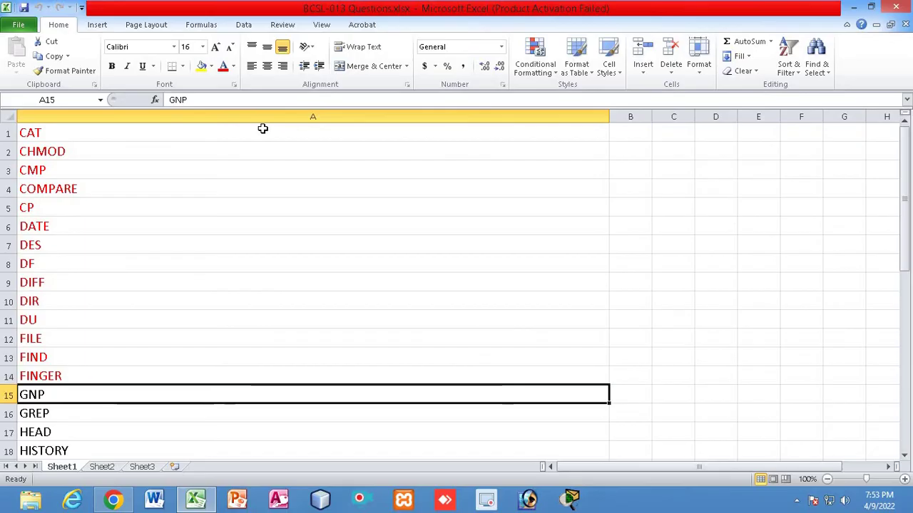
pyautogui.press('Down')
pyautogui.press('Down')
pyautogui.press('Down')
pyautogui.press('Down')
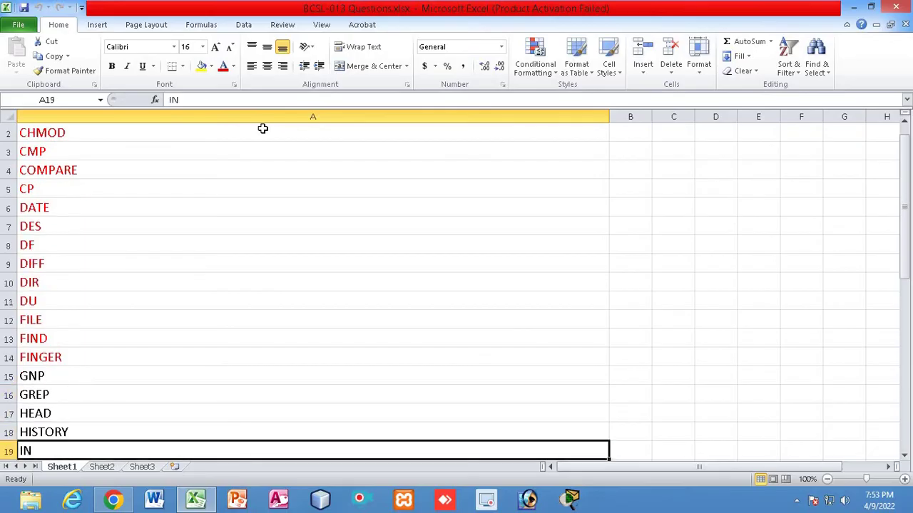
pyautogui.press('Down')
pyautogui.press('Down')
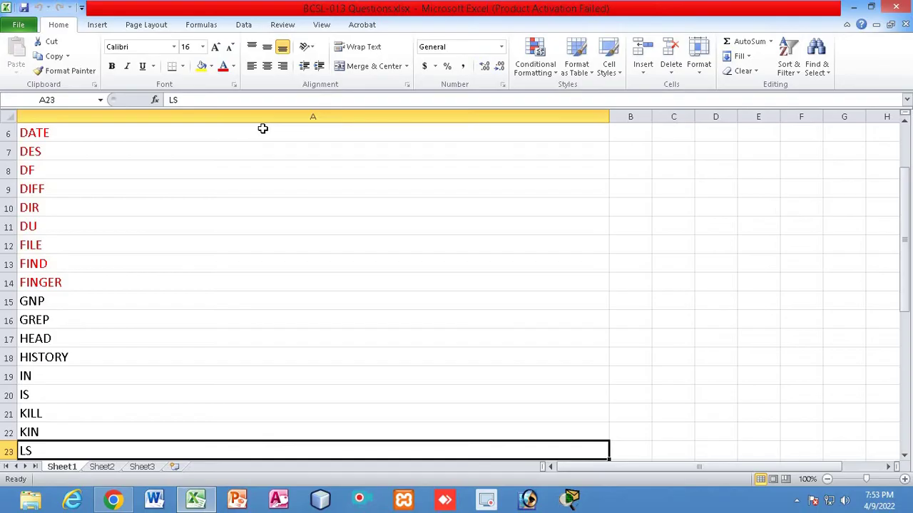
pyautogui.press('Down')
pyautogui.press('Down')
pyautogui.press('Down')
pyautogui.press('Down')
pyautogui.press('Down')
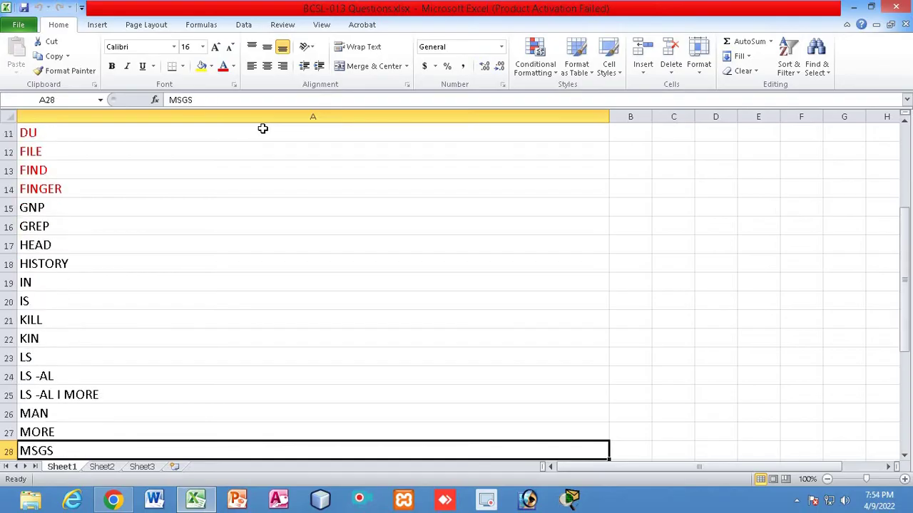
pyautogui.press('Down')
pyautogui.press('Down')
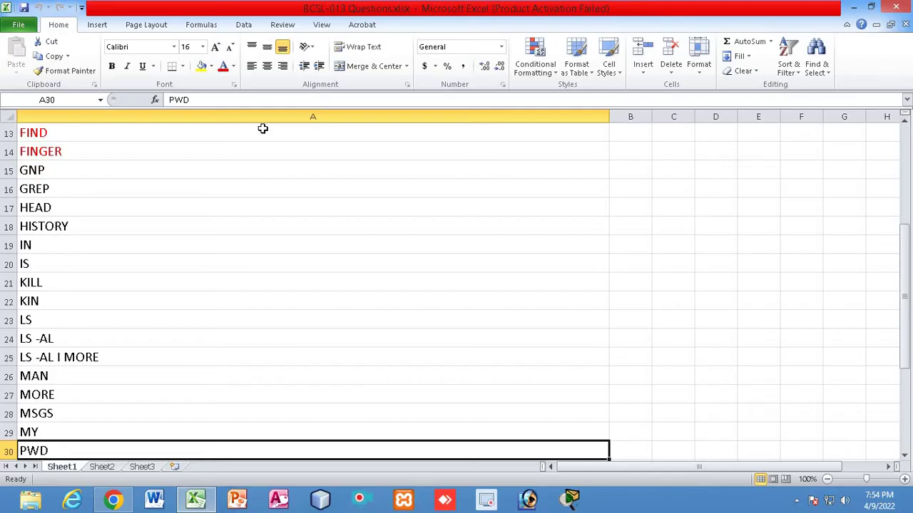
pyautogui.press('Down')
pyautogui.press('Down')
pyautogui.press('Down')
pyautogui.press('Down')
pyautogui.press('Down')
pyautogui.press('Down')
pyautogui.press('Down')
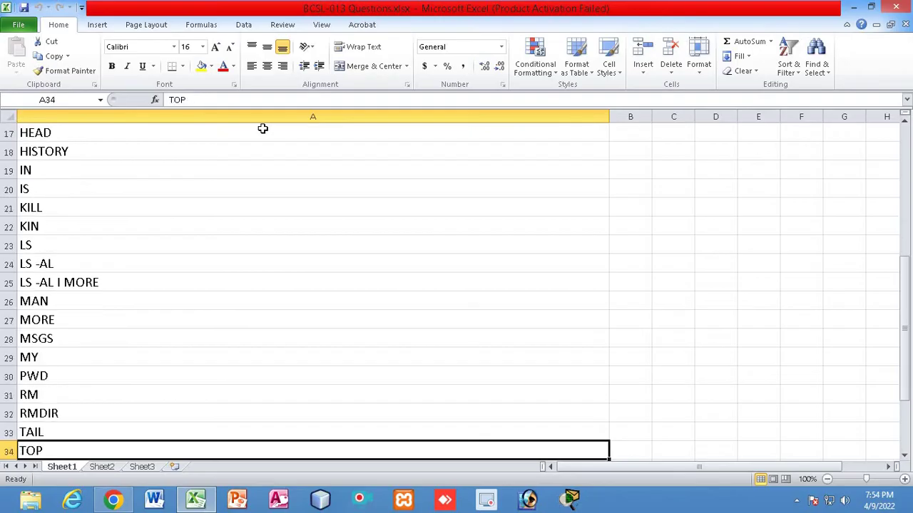
pyautogui.press('Down')
pyautogui.press('Down')
pyautogui.press('Down')
pyautogui.press('Down')
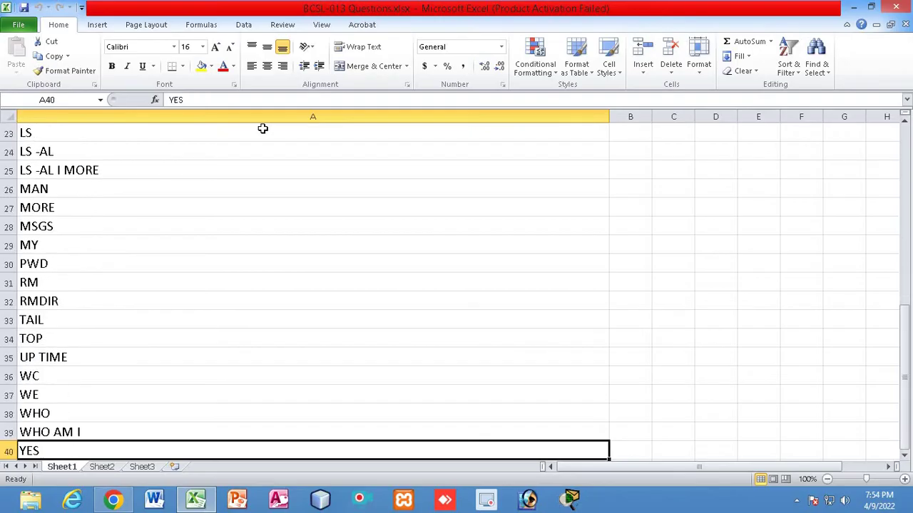
# Step: Go back up the Linux command list from YES in A40 to CAT in A1
pyautogui.press('Up')
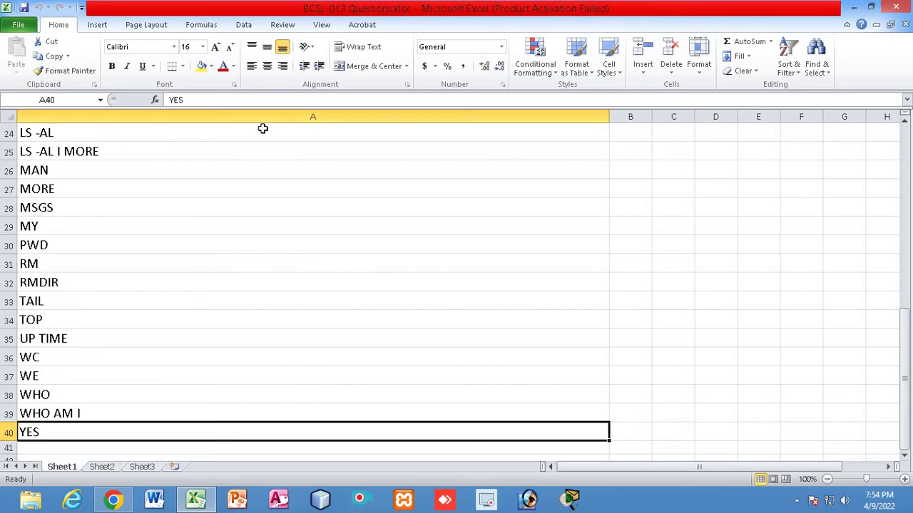
pyautogui.press('Up')
pyautogui.press('Up')
pyautogui.press('Up')
pyautogui.press('Up')
pyautogui.press('Up')
pyautogui.press('Up')
pyautogui.press('Up')
pyautogui.press('Up')
pyautogui.press('Up')
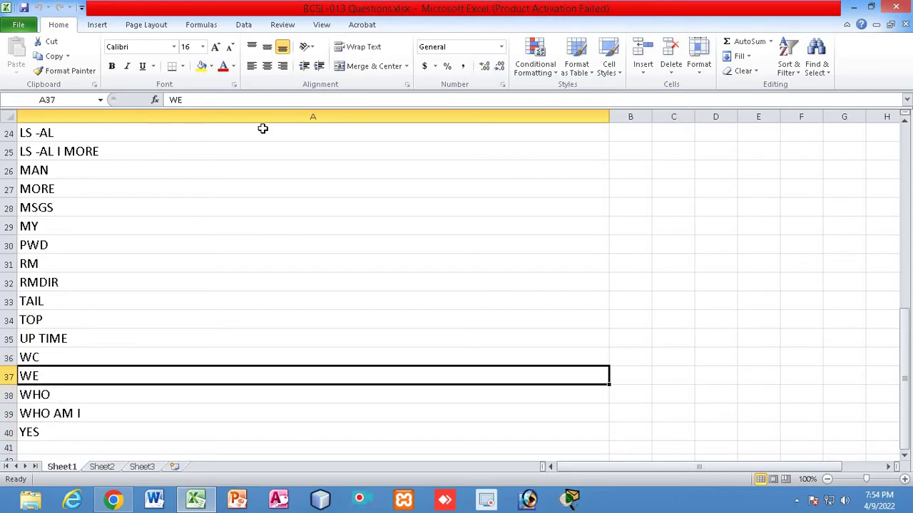
pyautogui.press('Up')
pyautogui.press('Up')
pyautogui.press('Up')
pyautogui.press('Up')
pyautogui.press('Up')
pyautogui.press('Up')
pyautogui.press('Up')
pyautogui.press('Up')
pyautogui.press('Up')
pyautogui.press('Up')
pyautogui.press('Up')
pyautogui.press('Up')
pyautogui.press('Up')
pyautogui.press('Up')
pyautogui.press('Up')
pyautogui.press('Up')
pyautogui.press('Up')
pyautogui.press('Up')
pyautogui.press('Up')
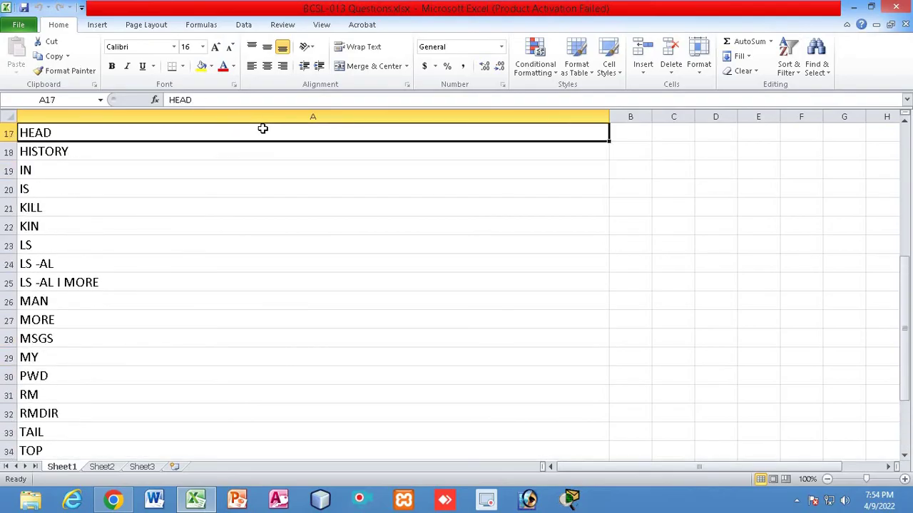
pyautogui.press('Up')
pyautogui.press('Up')
pyautogui.press('Up')
pyautogui.press('Up')
pyautogui.press('Up')
pyautogui.press('Up')
pyautogui.press('Up')
pyautogui.press('Up')
pyautogui.press('Up')
pyautogui.press('Up')
pyautogui.press('Up')
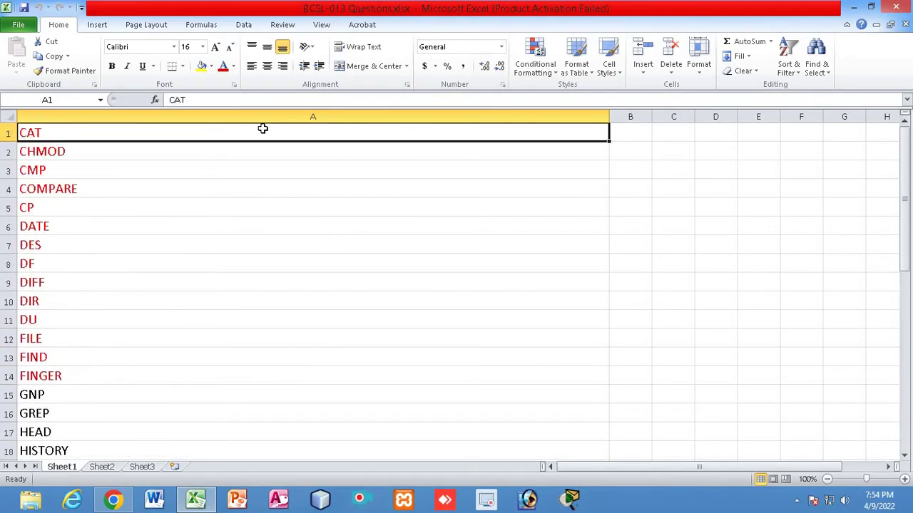
# Step: Switch back to BCSL-013.pdf in Chrome and browse the exam papers from page 121 back to question 1 on page 115
pyautogui.click(113, 499)
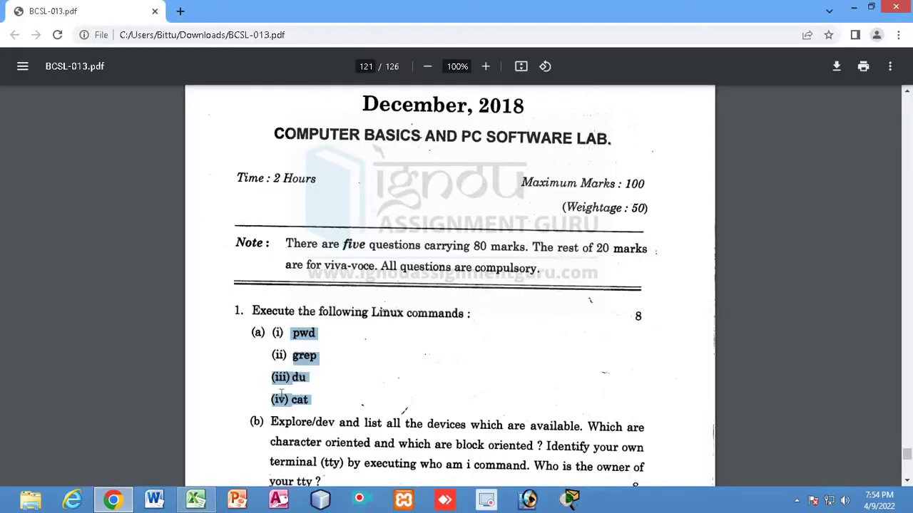
pyautogui.scroll(-4, 371, 342)
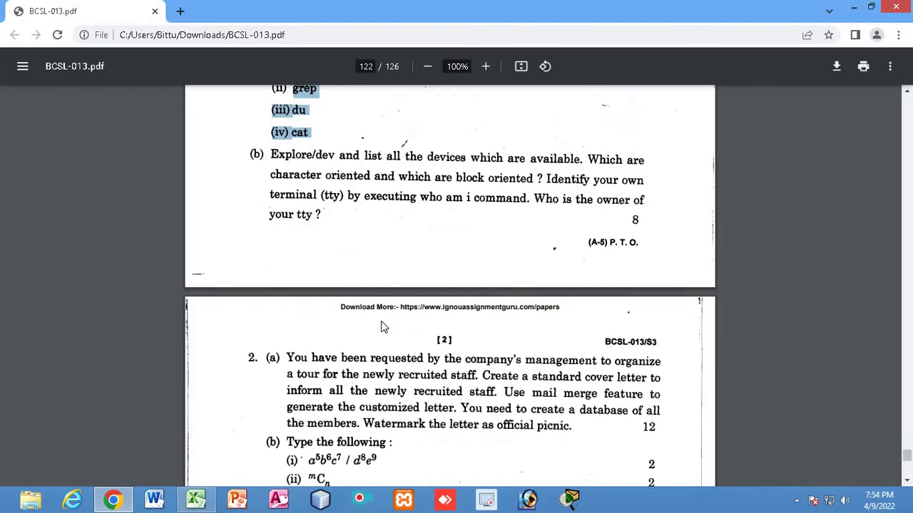
pyautogui.scroll(-4, 380, 326)
pyautogui.scroll(-5, 412, 308)
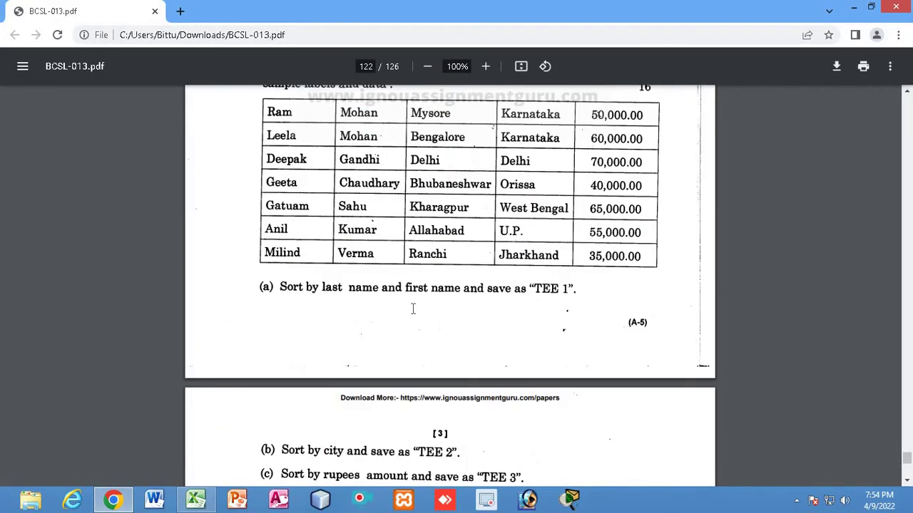
pyautogui.scroll(20, 421, 324)
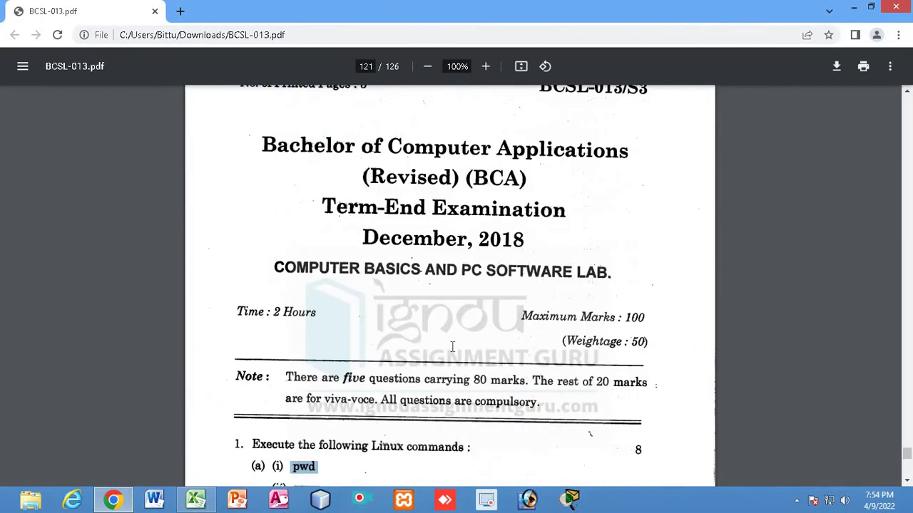
pyautogui.scroll(15, 454, 349)
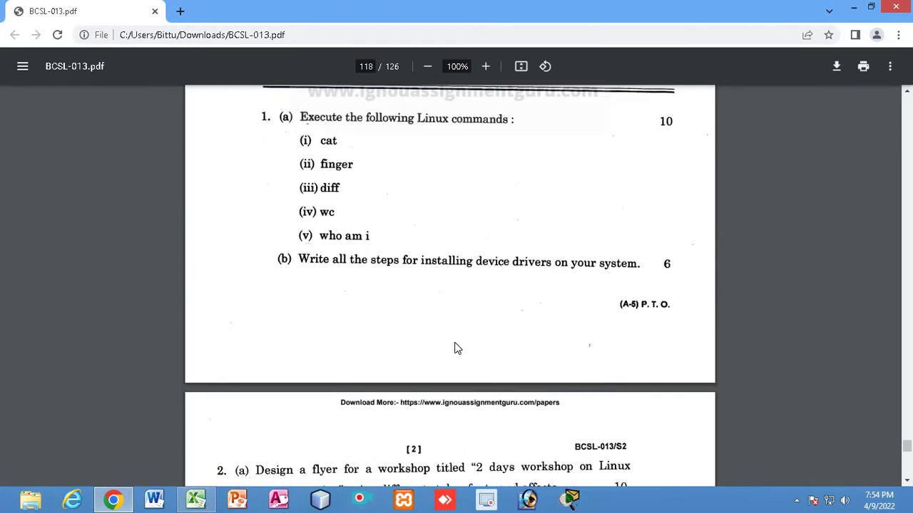
pyautogui.scroll(10, 457, 348)
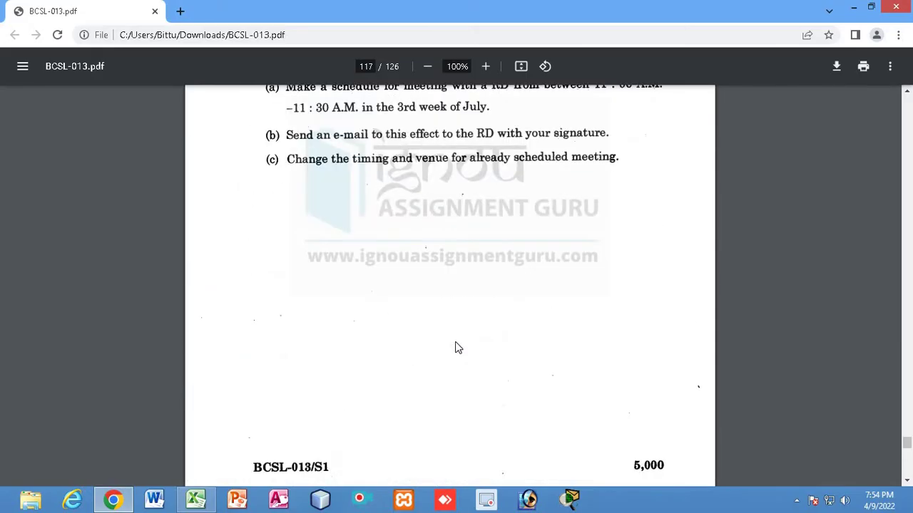
pyautogui.scroll(3, 458, 348)
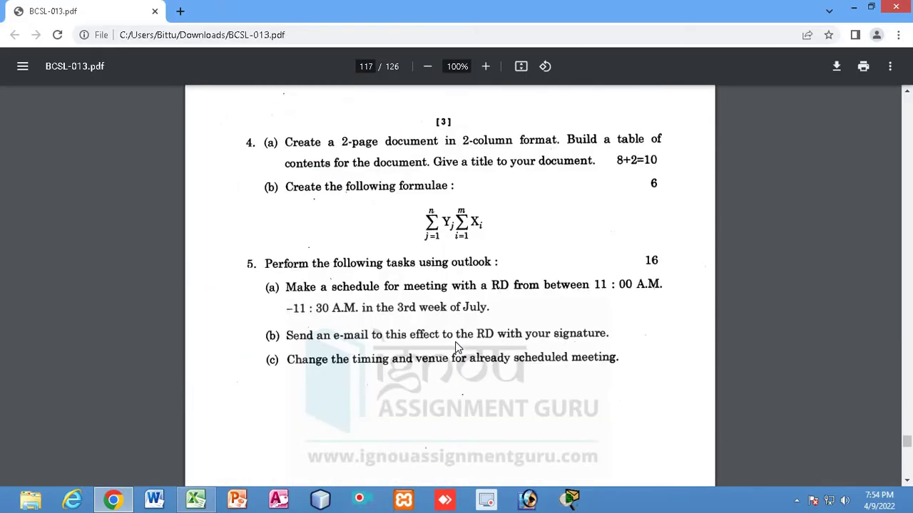
pyautogui.scroll(10, 455, 341)
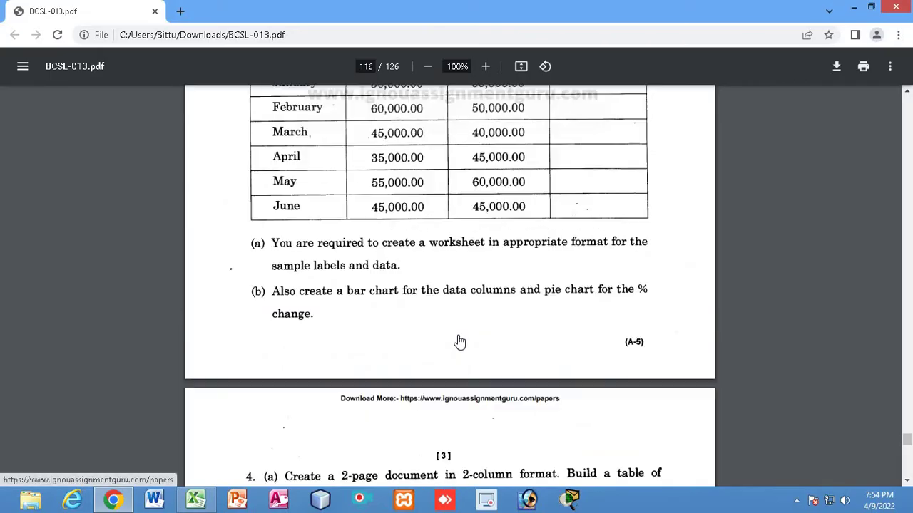
pyautogui.scroll(6, 461, 334)
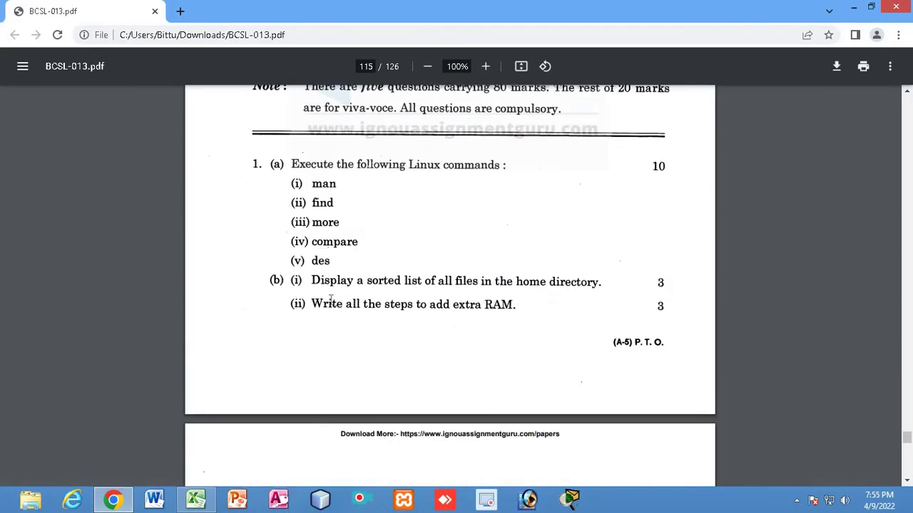
# Step: Highlight the extra RAM question, the sorted file list question and the man-to-des Linux commands on page 115, continuing back to page 114
pyautogui.moveTo(311, 302); pyautogui.dragTo(512, 299)
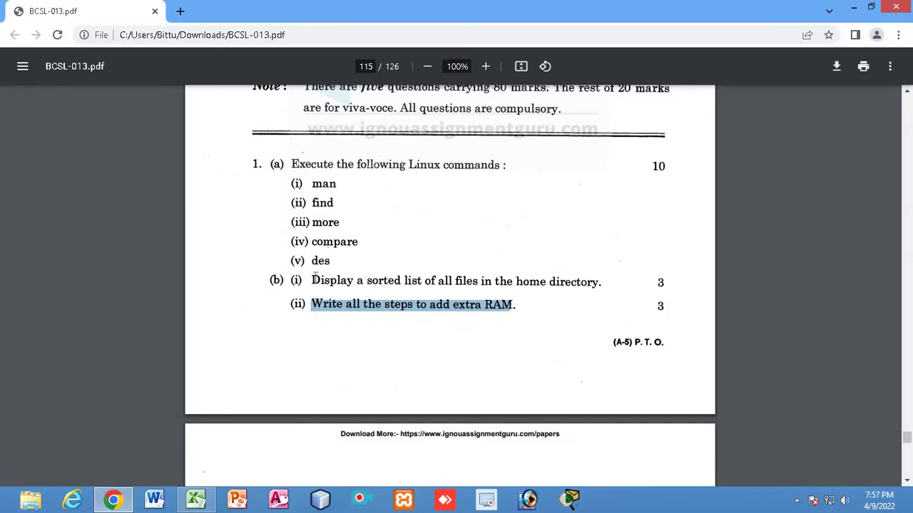
pyautogui.moveTo(308, 279); pyautogui.dragTo(597, 282)
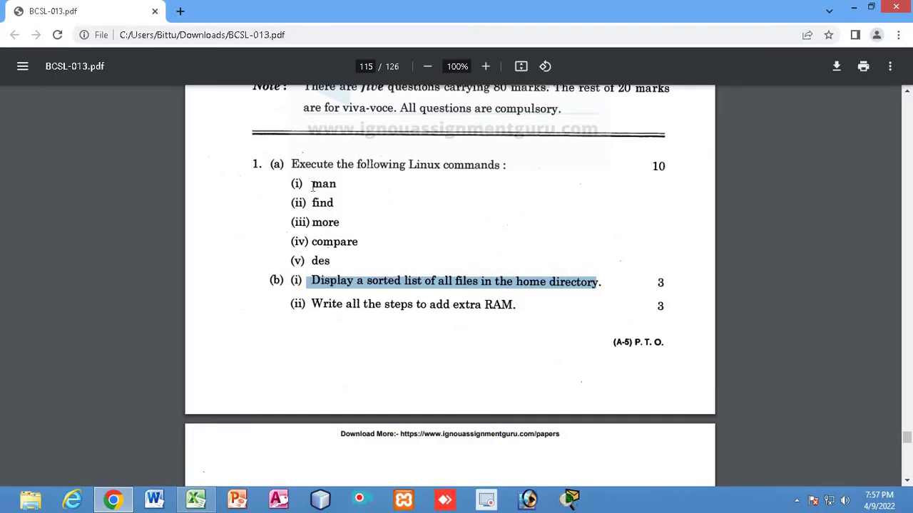
pyautogui.moveTo(311, 184); pyautogui.dragTo(421, 234)
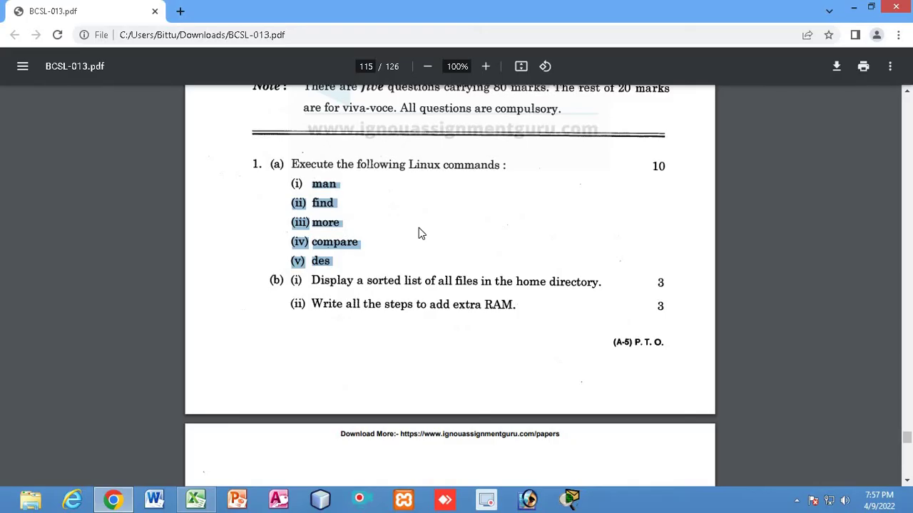
pyautogui.moveTo(308, 281); pyautogui.dragTo(613, 284)
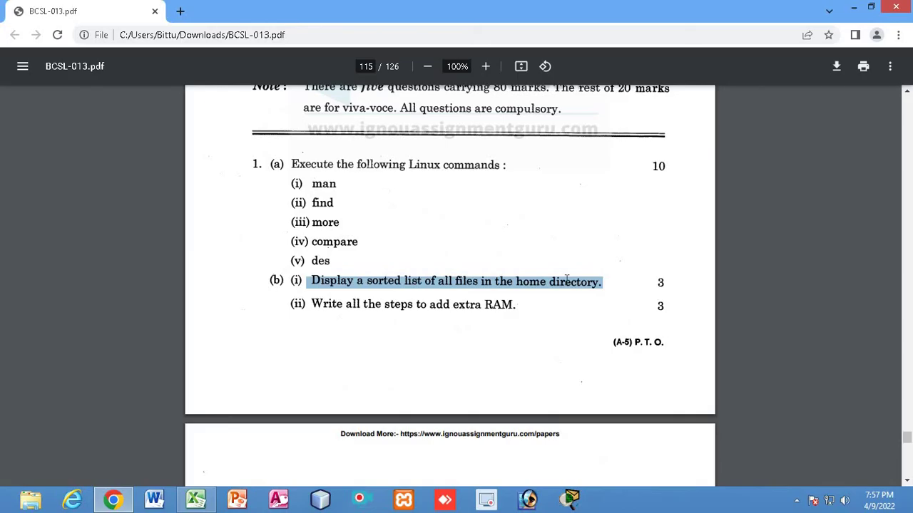
pyautogui.scroll(20, 224, 107)
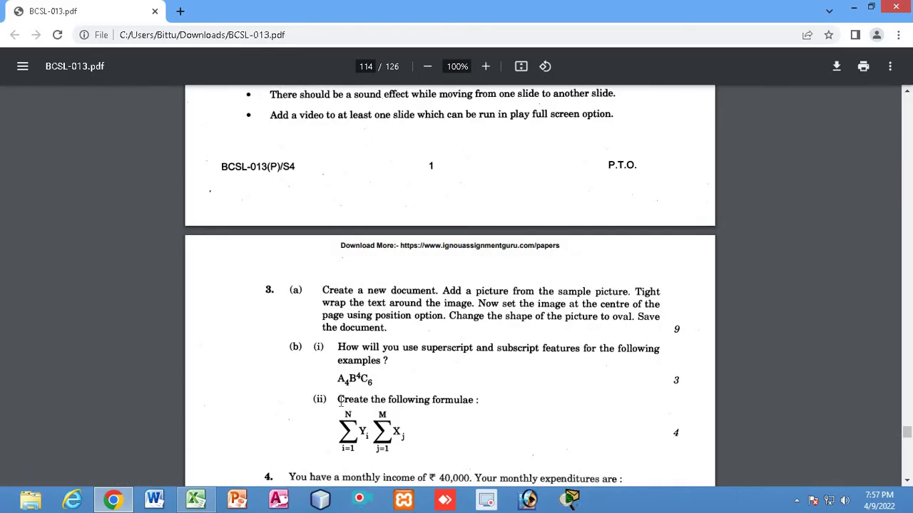
# Step: Highlight "Create the following formulae" in question 3(b)(ii) on page 114, and open a blank Word document in a maximized window
pyautogui.moveTo(340, 401); pyautogui.dragTo(475, 391)
pyautogui.scroll(-1, 474, 391)
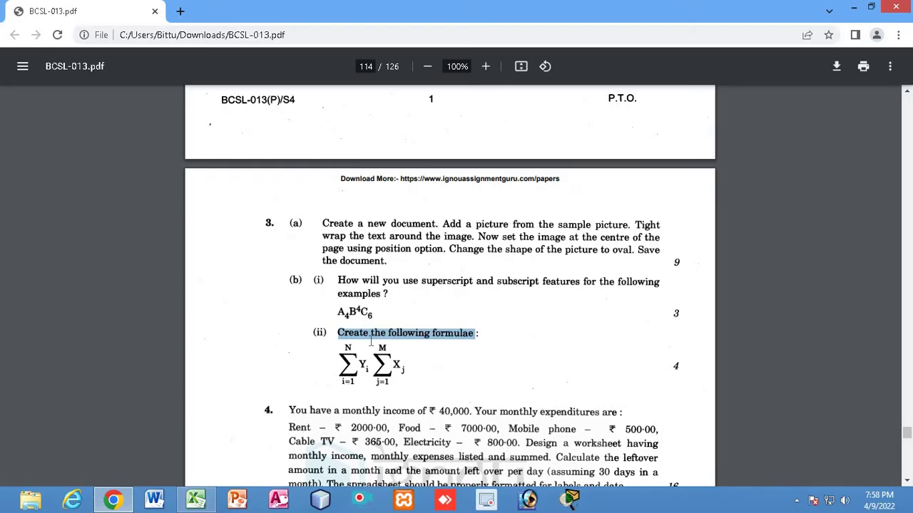
pyautogui.click(153, 500)
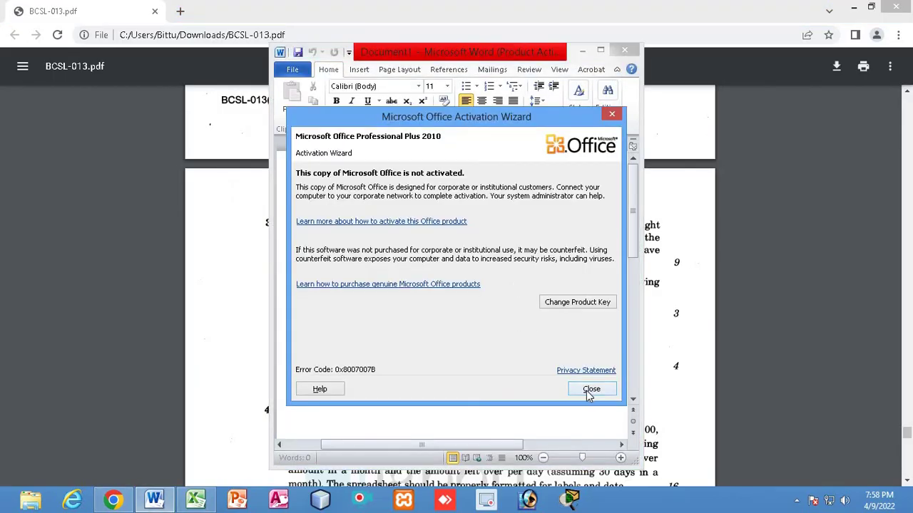
pyautogui.click(590, 392)
pyautogui.moveTo(492, 54); pyautogui.dragTo(700, 20)
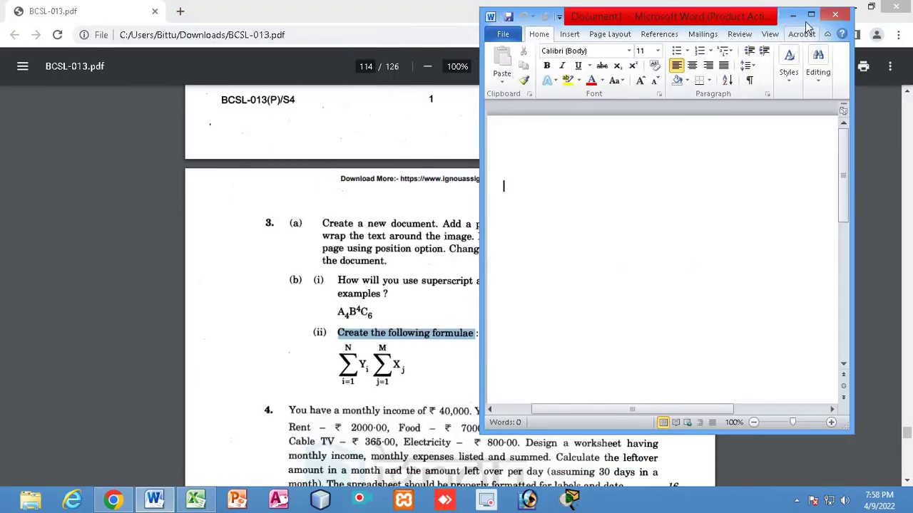
pyautogui.click(811, 15)
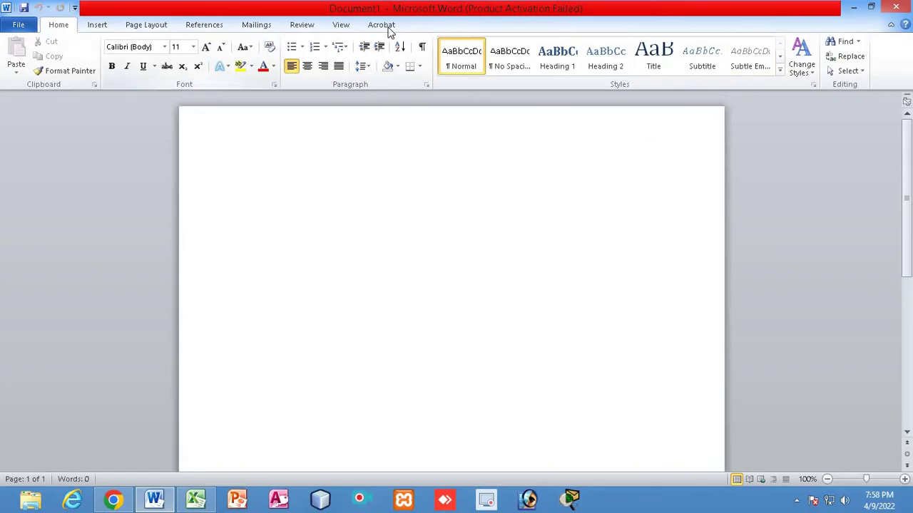
# Step: Insert the built-in Binomial Theorem equation into the blank document, checking the required formula in BCSL-013.pdf
pyautogui.click(94, 28)
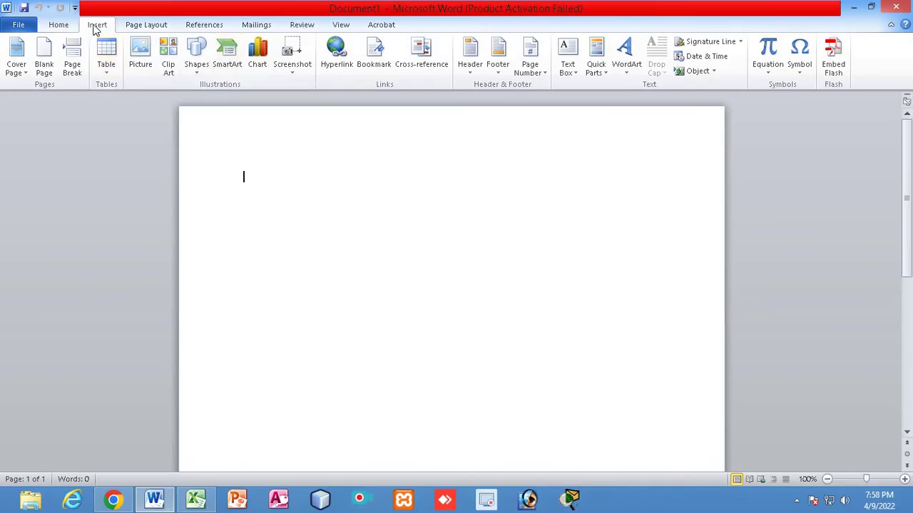
pyautogui.click(771, 47)
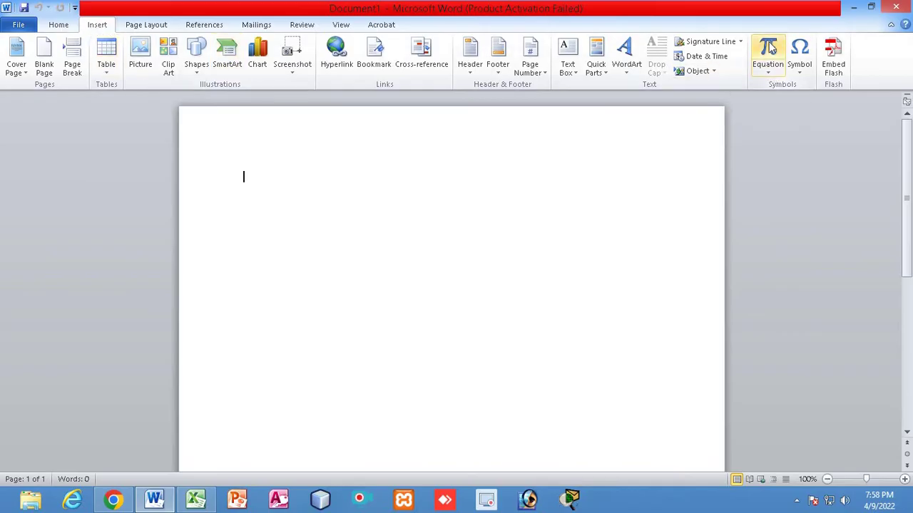
pyautogui.click(769, 74)
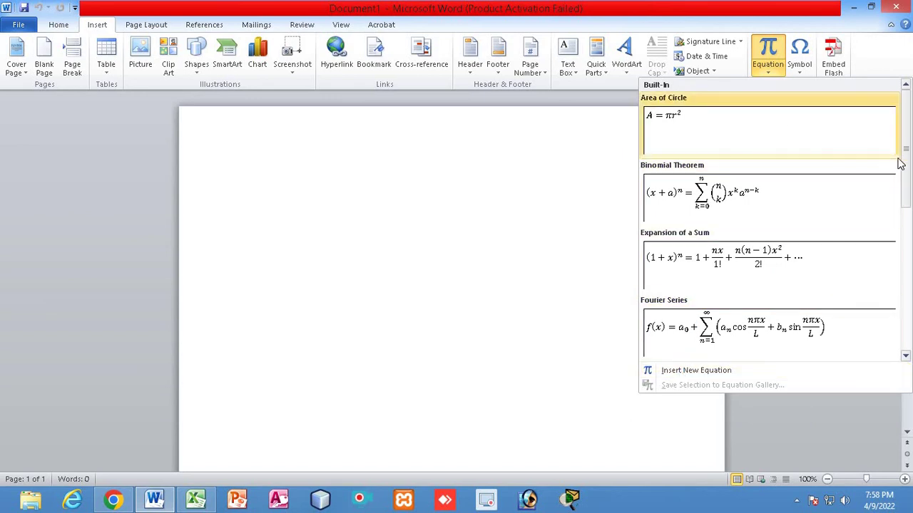
pyautogui.moveTo(904, 163); pyautogui.dragTo(358, 343)
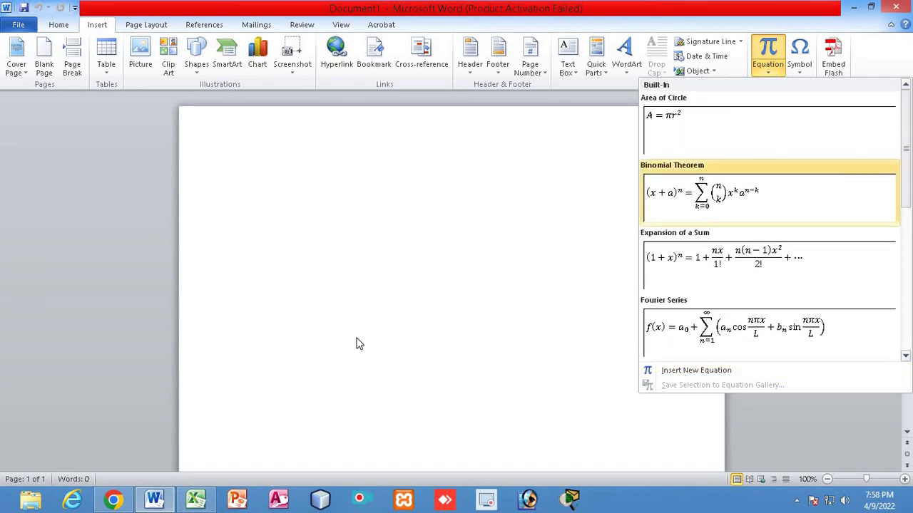
pyautogui.click(113, 499)
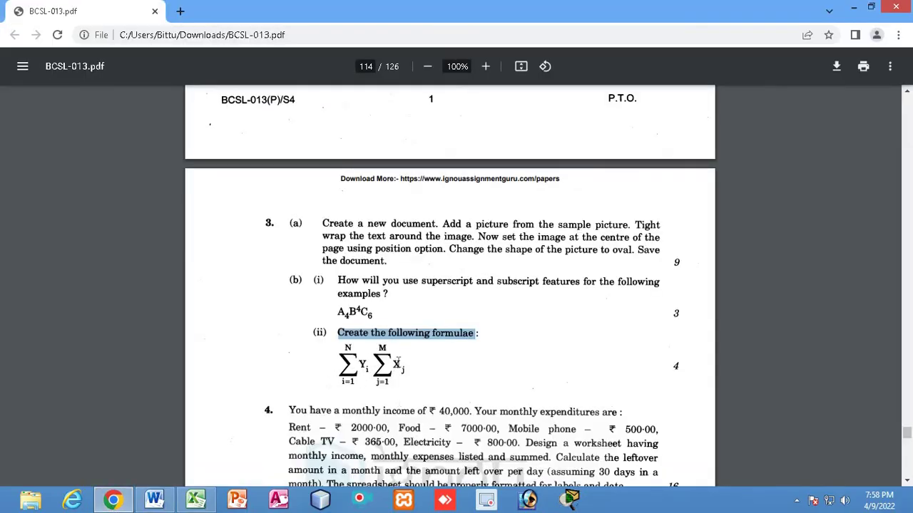
pyautogui.click(154, 499)
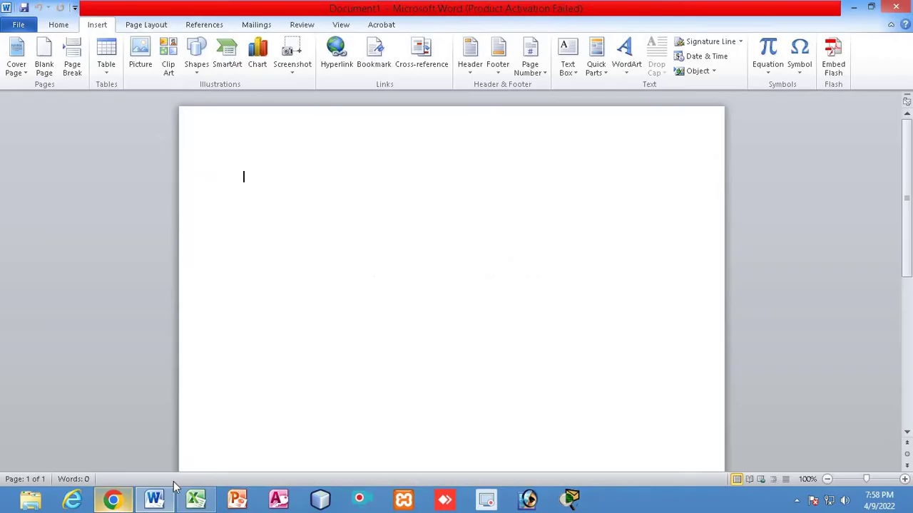
pyautogui.click(767, 66)
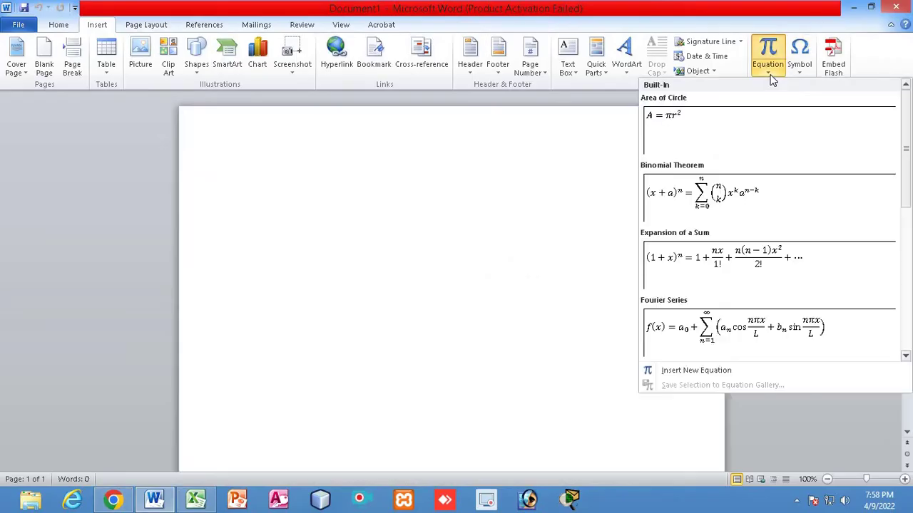
pyautogui.click(721, 204)
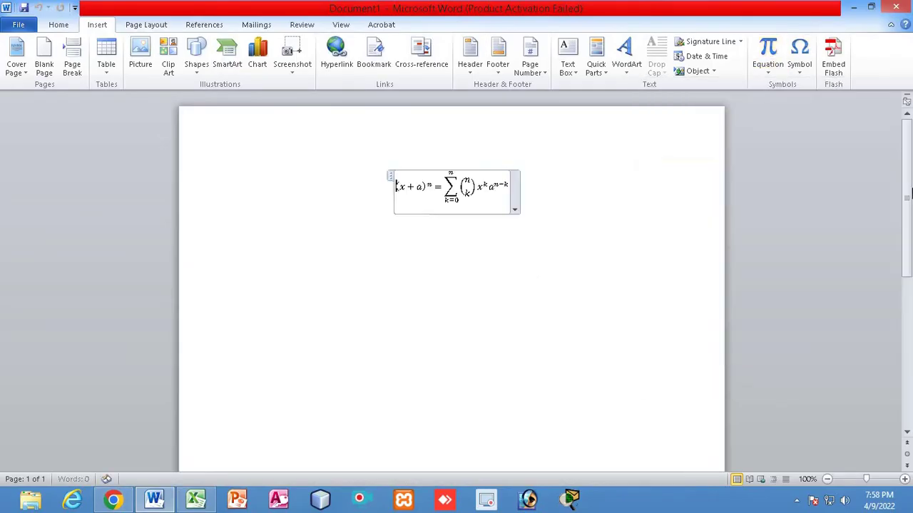
# Step: Compare the equation with the formula in BCSL-013.pdf and change the summation's lower limit to i=1
pyautogui.click(114, 500)
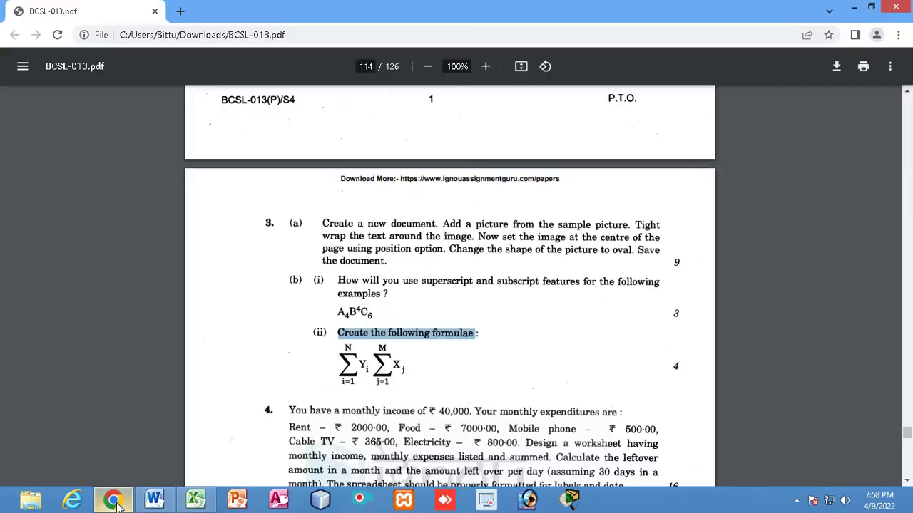
pyautogui.click(114, 501)
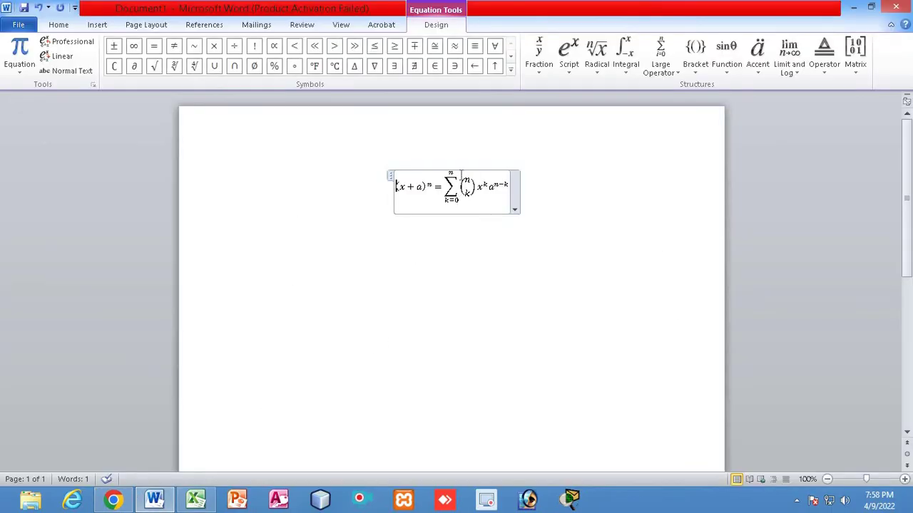
pyautogui.click(114, 501)
pyautogui.click(114, 500)
pyautogui.click(114, 501)
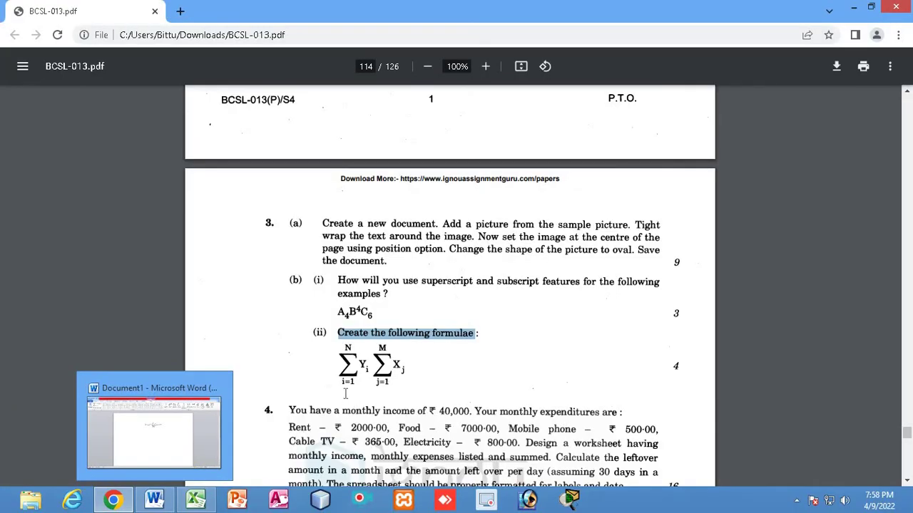
pyautogui.click(154, 499)
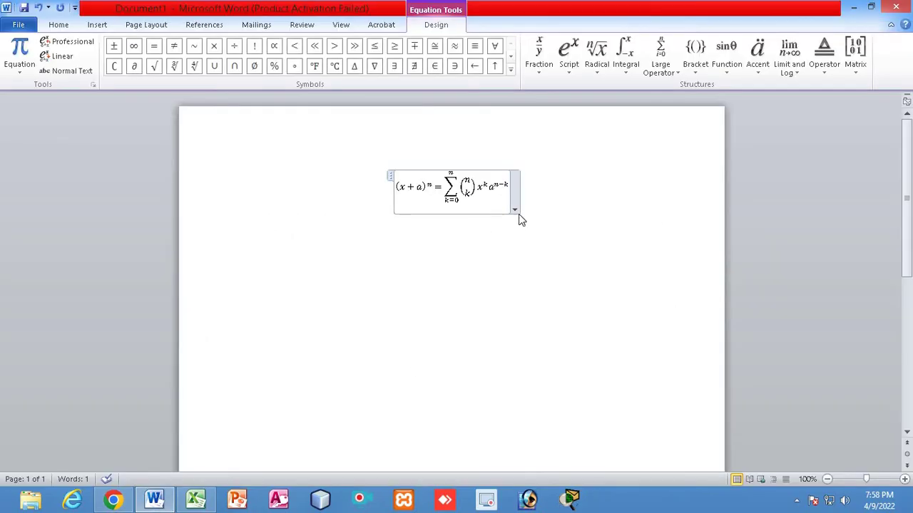
pyautogui.click(450, 200)
pyautogui.doubleClick(462, 206)
pyautogui.write('i')
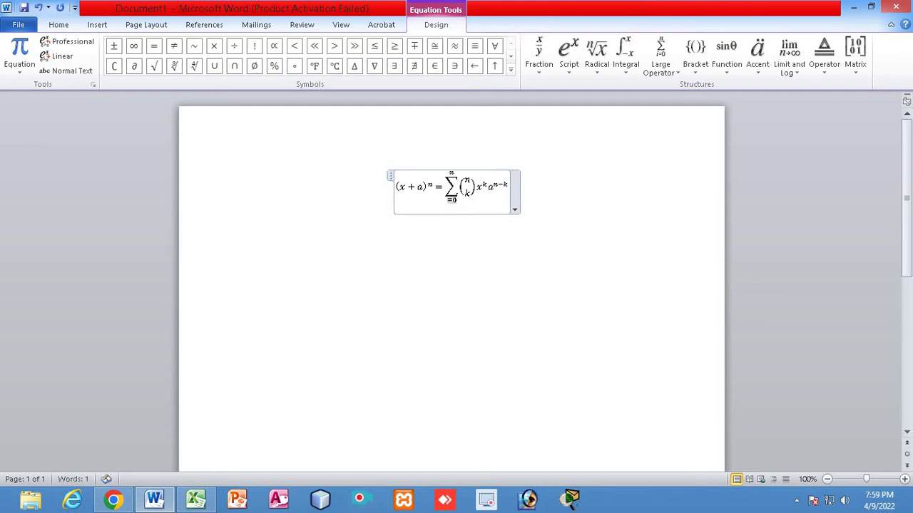
pyautogui.doubleClick(462, 205)
pyautogui.write('1')
# Step: Delete the (x + a)^n = part before the summation and check the formula in the PDF again
pyautogui.moveTo(444, 187); pyautogui.dragTo(302, 190)
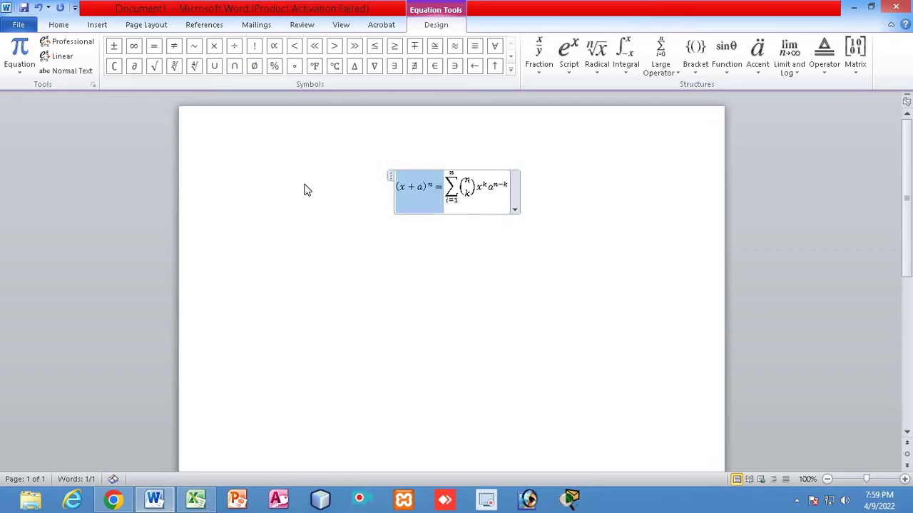
pyautogui.press('BackSpace')
pyautogui.click(112, 500)
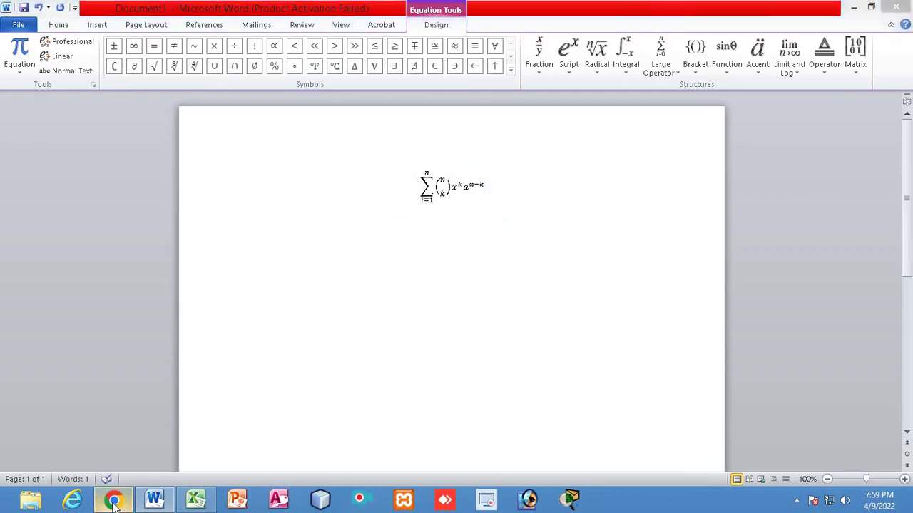
pyautogui.click(113, 501)
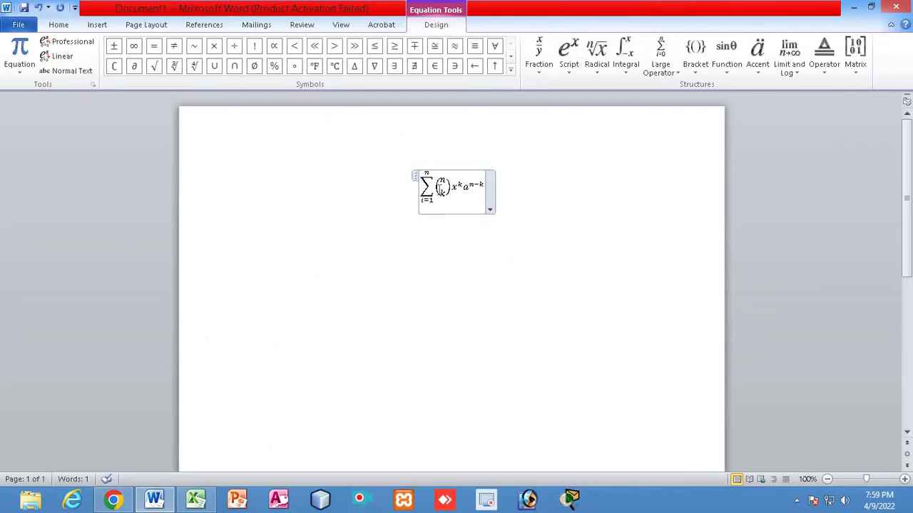
# Step: Try to replace the terms following the summation sign with Y
pyautogui.moveTo(440, 191); pyautogui.dragTo(544, 189)
pyautogui.click(464, 187)
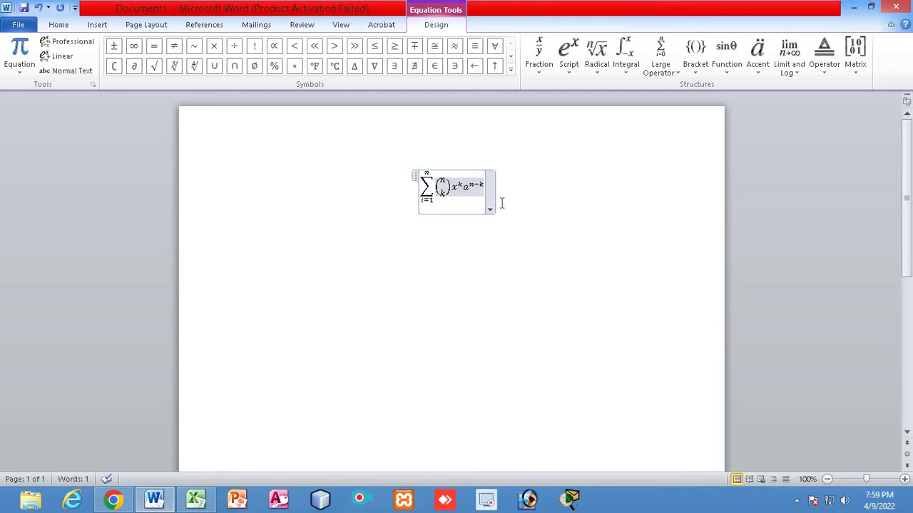
pyautogui.write('Yj')
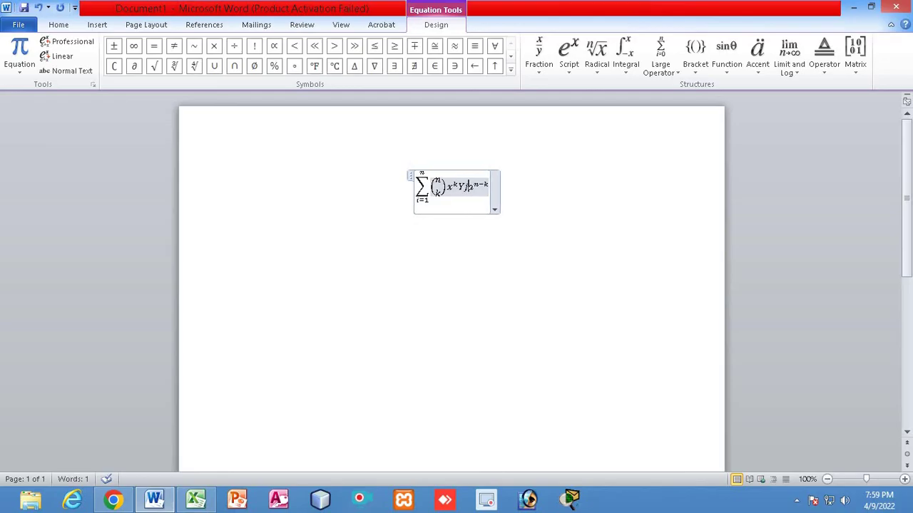
pyautogui.press('BackSpace')
pyautogui.press('BackSpace')
pyautogui.write('CY')
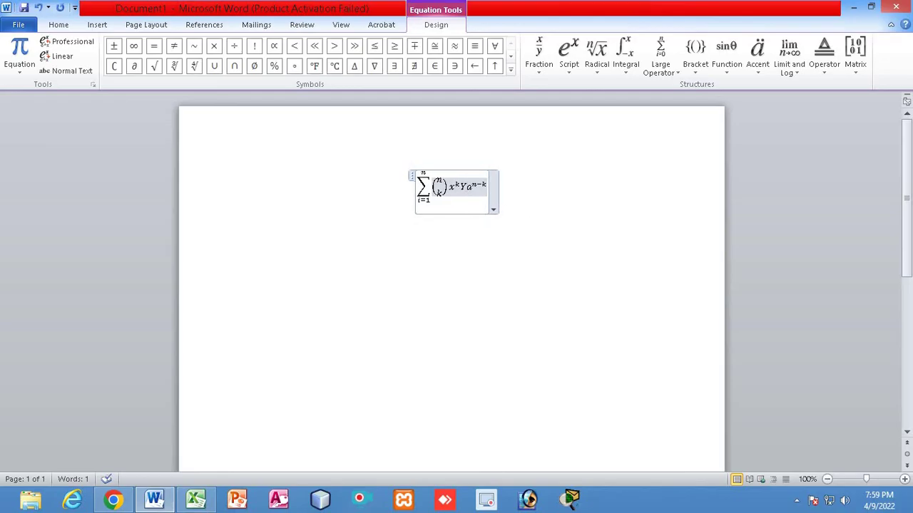
# Step: Delete all the terms following the summation sign, leaving its expression placeholder empty
pyautogui.moveTo(471, 184); pyautogui.dragTo(504, 188)
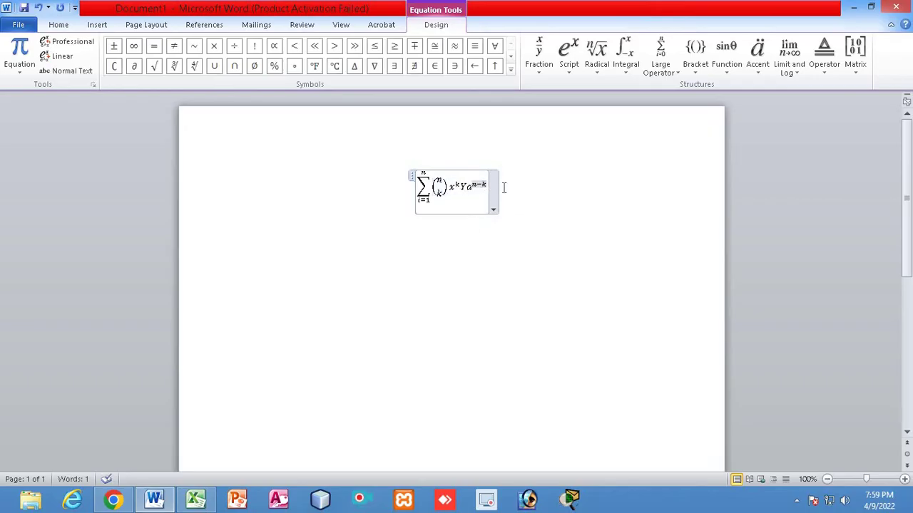
pyautogui.click(481, 184)
pyautogui.press('BackSpace')
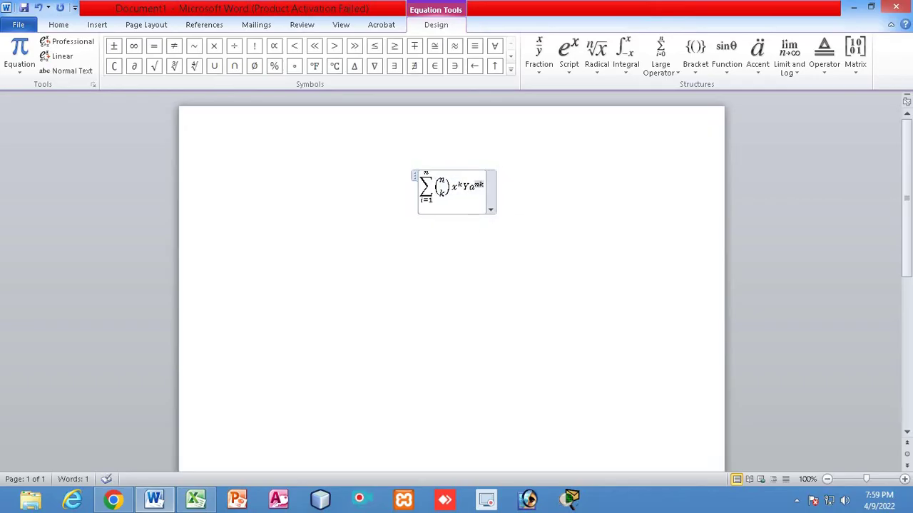
pyautogui.press('BackSpace')
pyautogui.press('BackSpace')
pyautogui.press('BackSpace')
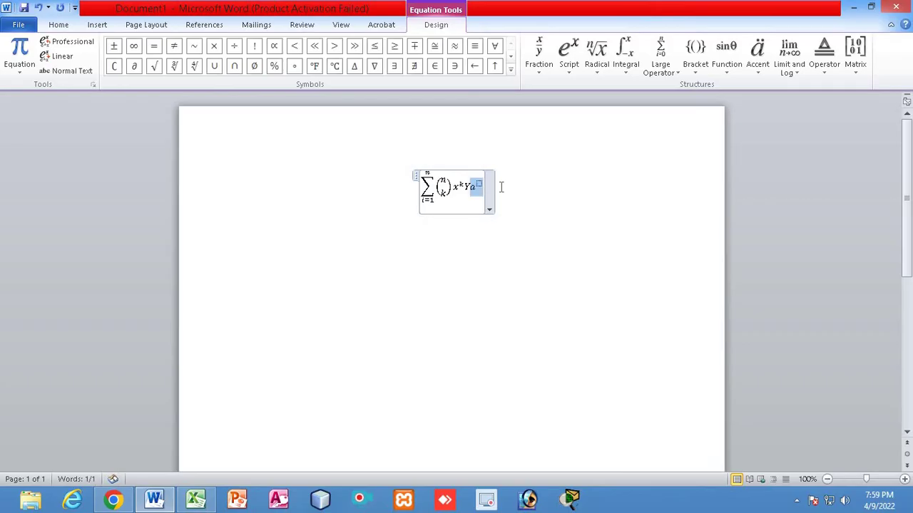
pyautogui.press('BackSpace')
pyautogui.press('BackSpace')
pyautogui.press('BackSpace')
pyautogui.press('BackSpace')
pyautogui.press('BackSpace')
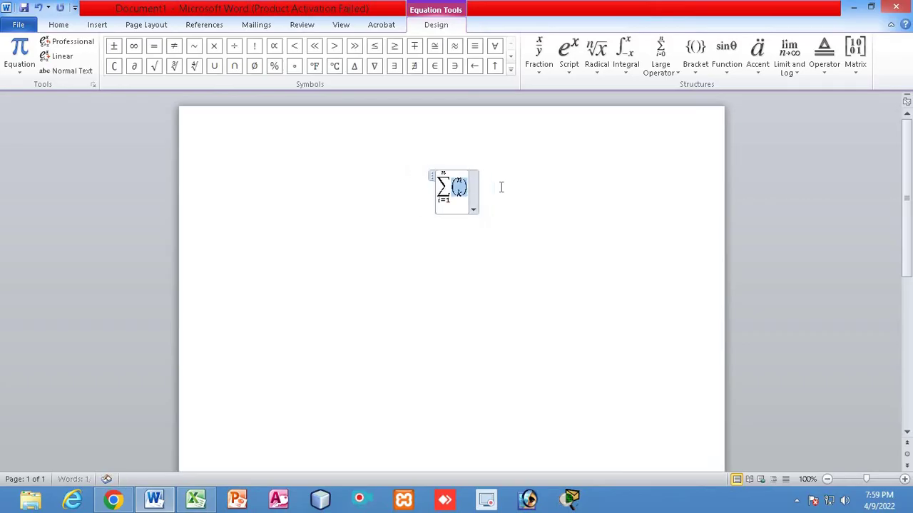
pyautogui.press('BackSpace')
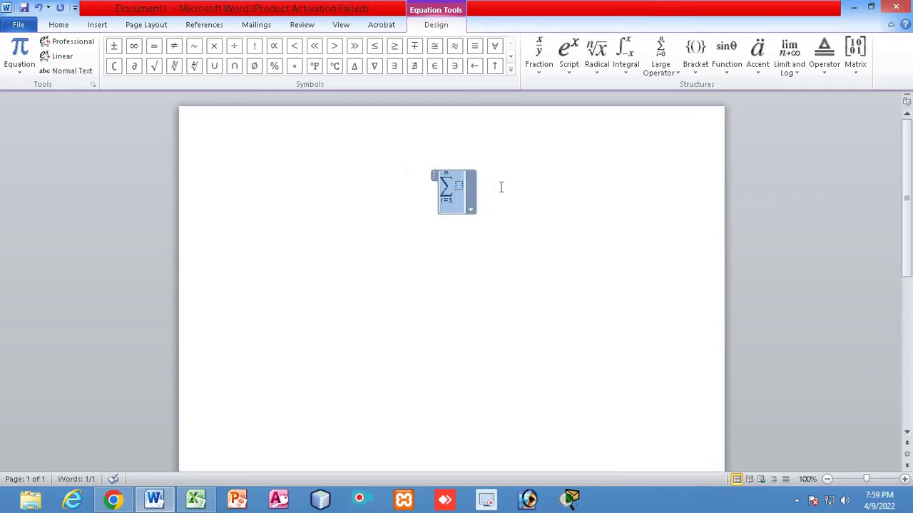
# Step: Enter Yj as the summation's expression and compare it with the formula in BCSL-013.pdf
pyautogui.press('Right')
pyautogui.press('Left')
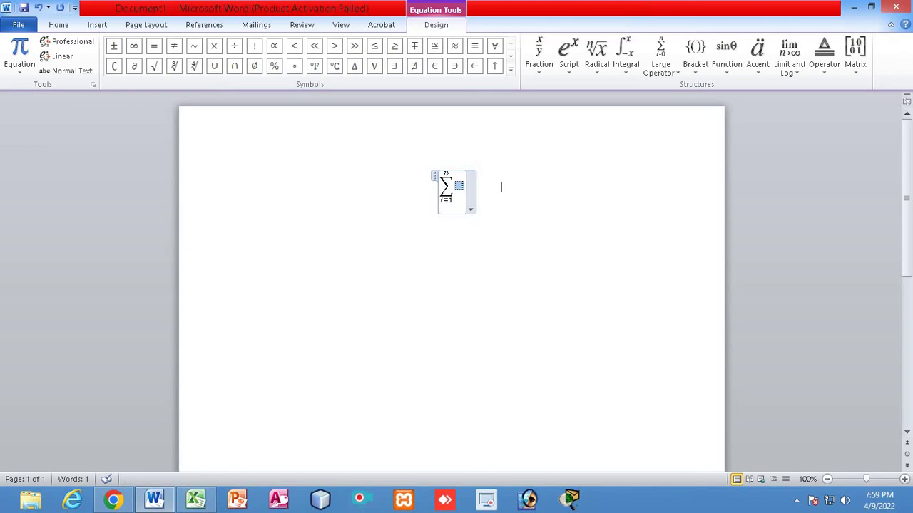
pyautogui.write('yi')
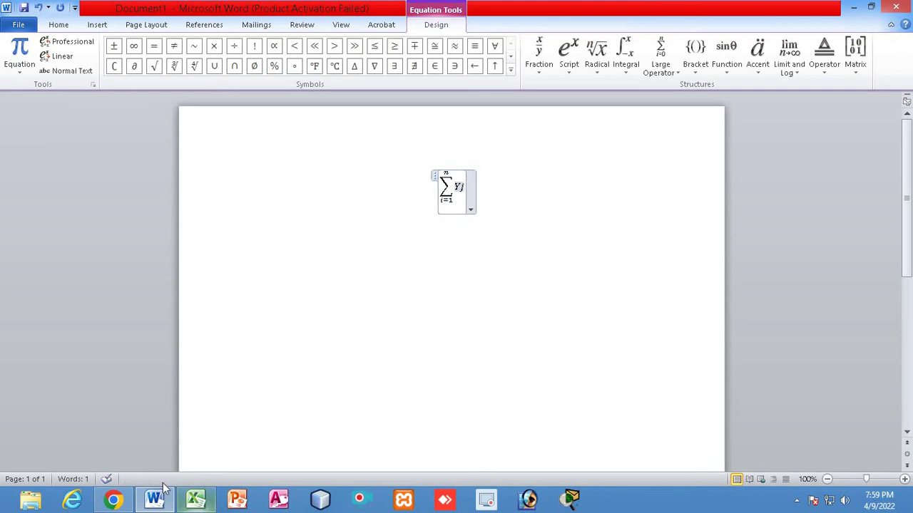
pyautogui.click(122, 501)
pyautogui.click(125, 502)
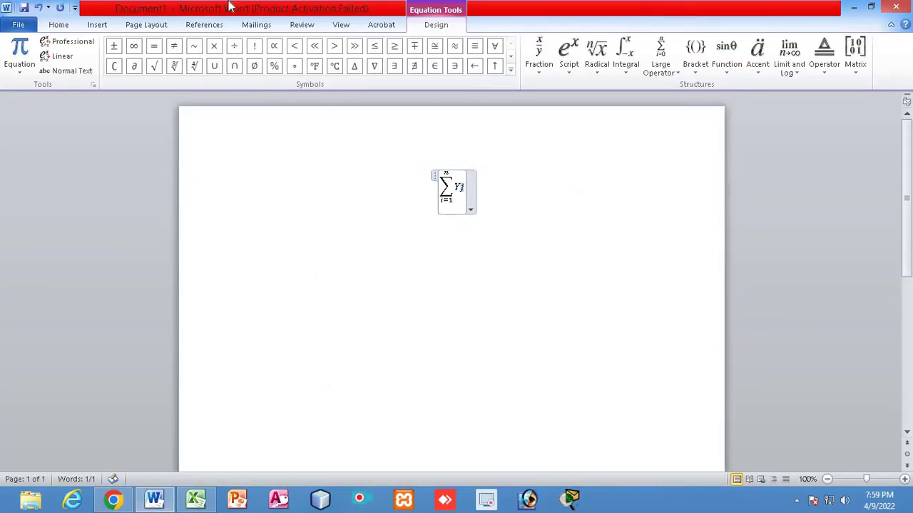
# Step: Check the required formula in BCSL-013.pdf, and paste a copy of the whole summation directly after the original in the Word document
pyautogui.click(59, 26)
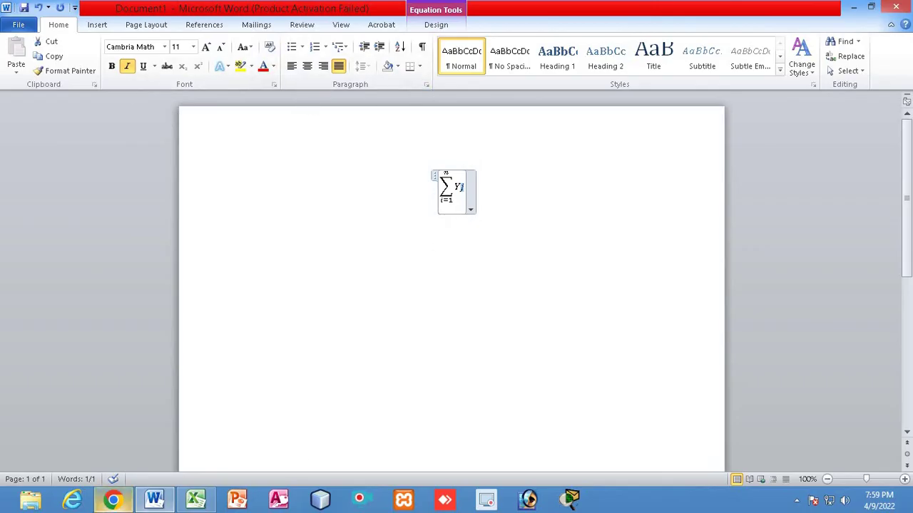
pyautogui.click(113, 502)
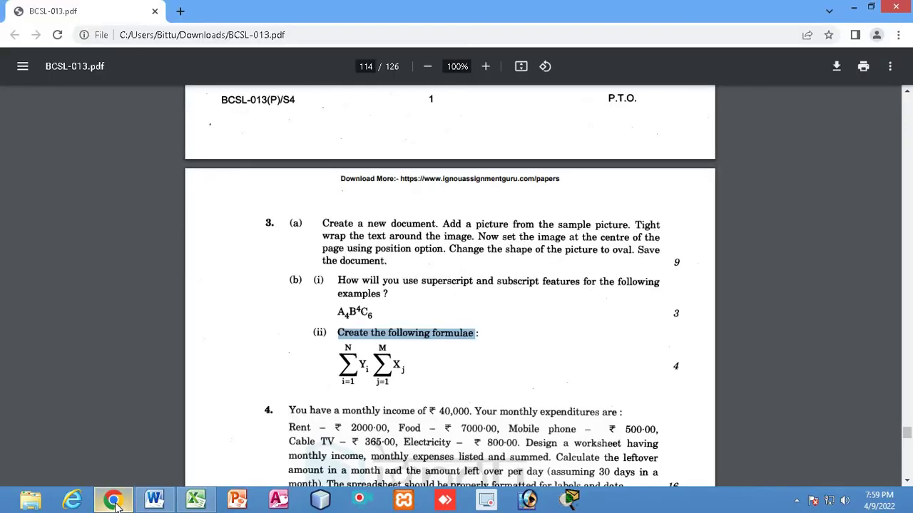
pyautogui.click(114, 502)
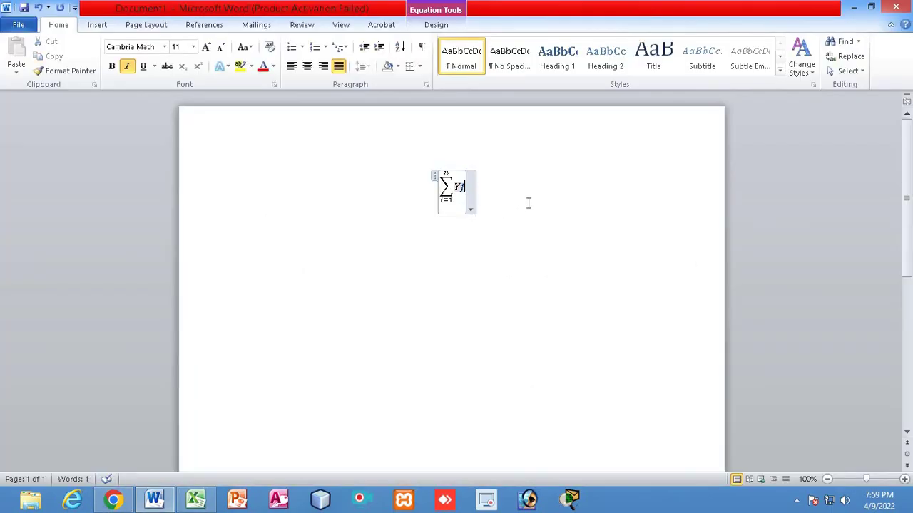
pyautogui.hotkey('ctrl', 'a')
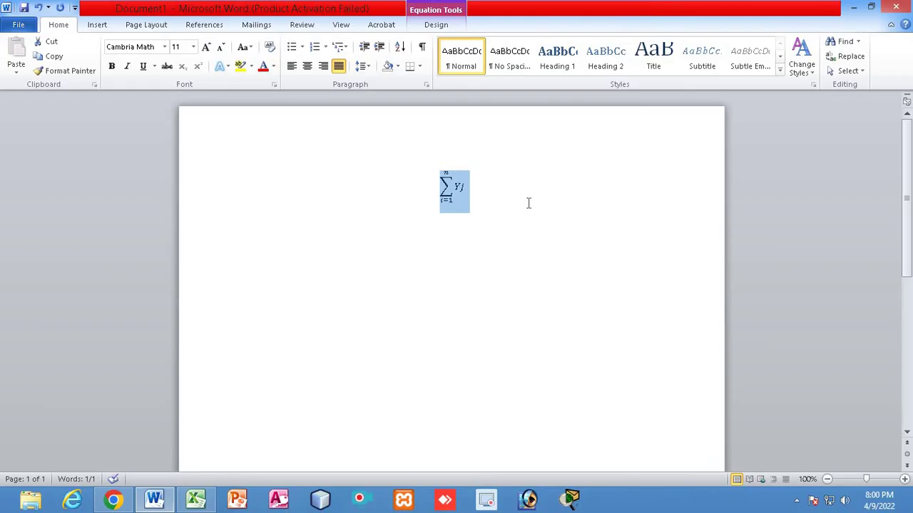
pyautogui.click(529, 203)
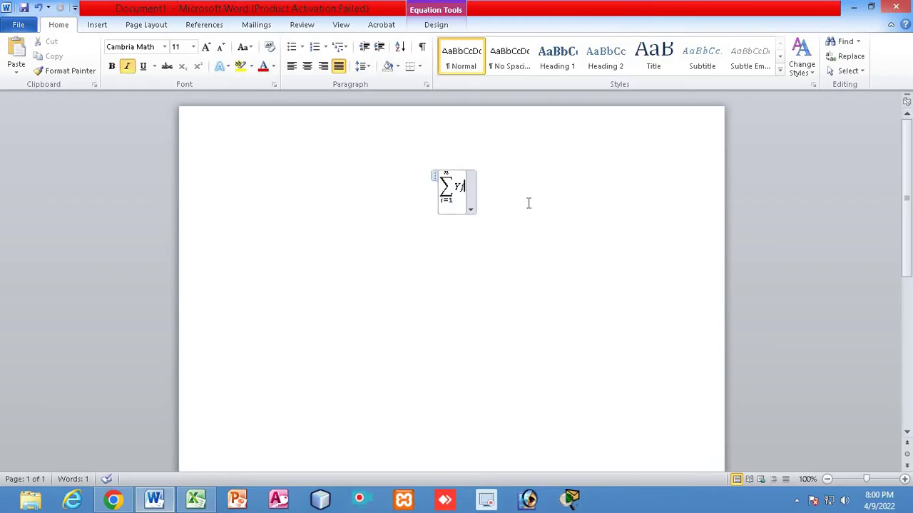
pyautogui.hotkey('ctrl', 'v')
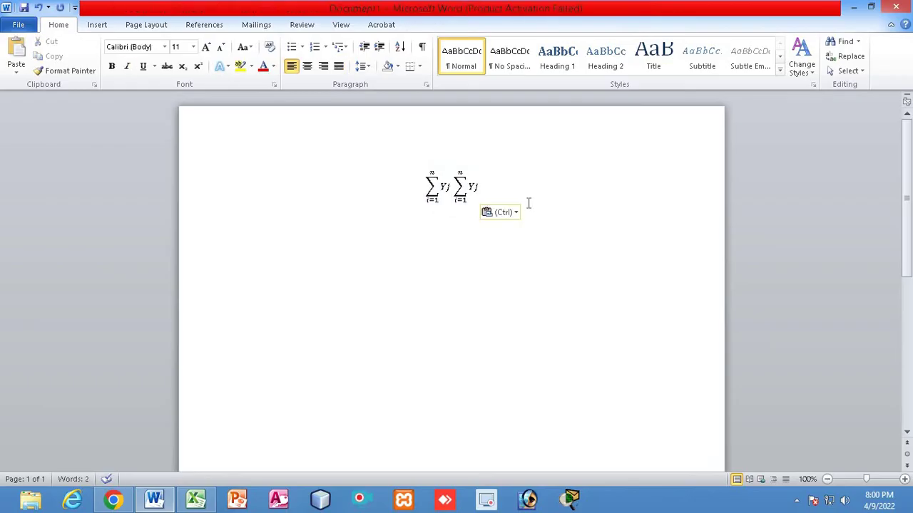
# Step: Switch to BCSL-013.pdf in Chrome, compare the formulae in question 3(b)(ii), and review the other questions of the June 2018 paper
pyautogui.click(113, 501)
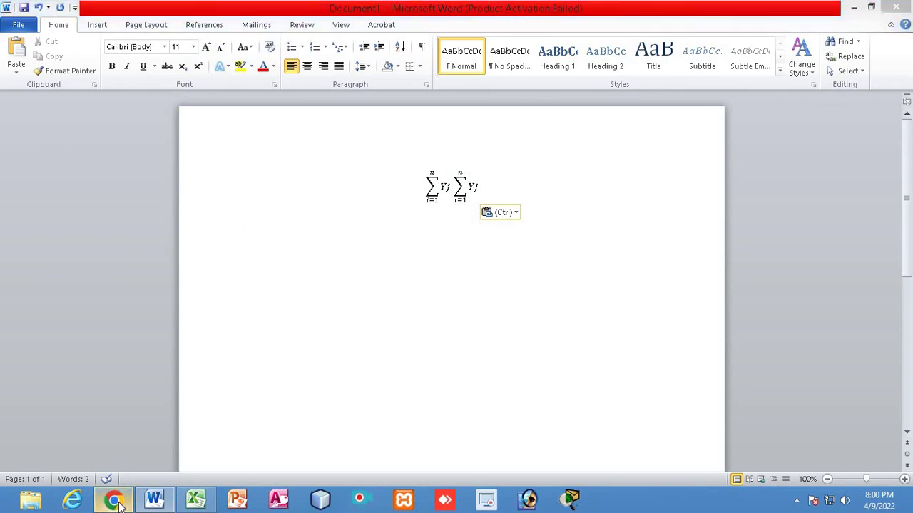
pyautogui.click(351, 367)
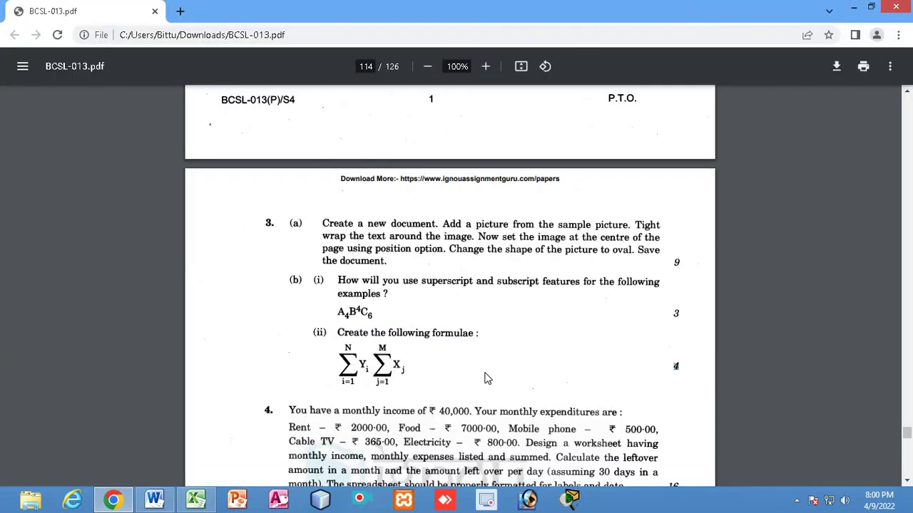
pyautogui.scroll(-2, 486, 375)
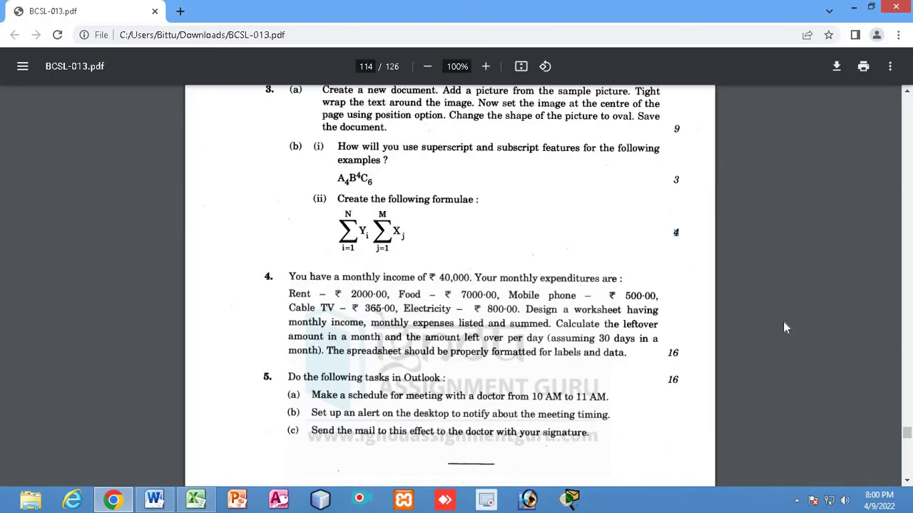
pyautogui.scroll(10, 713, 342)
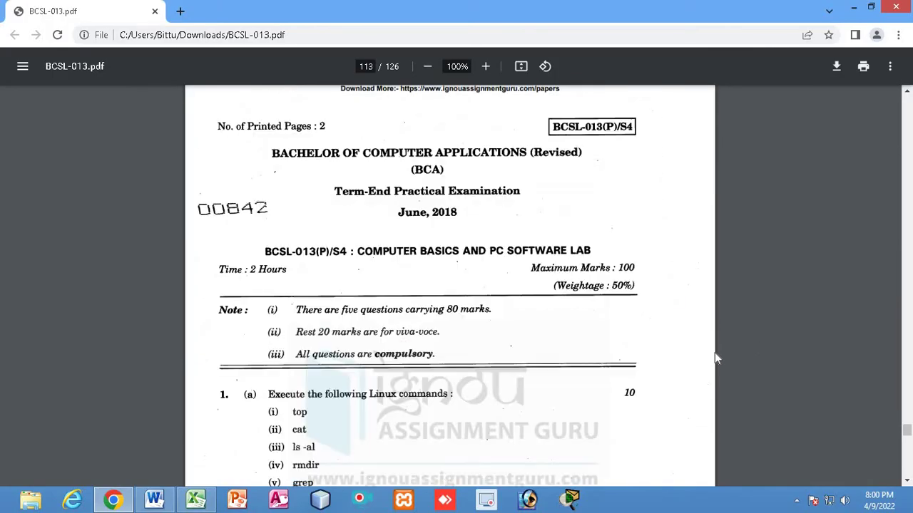
pyautogui.scroll(-3, 713, 356)
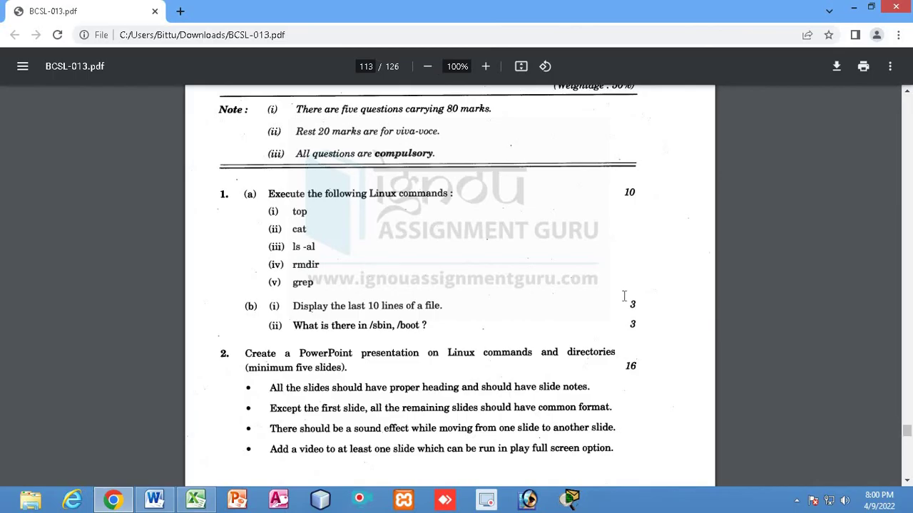